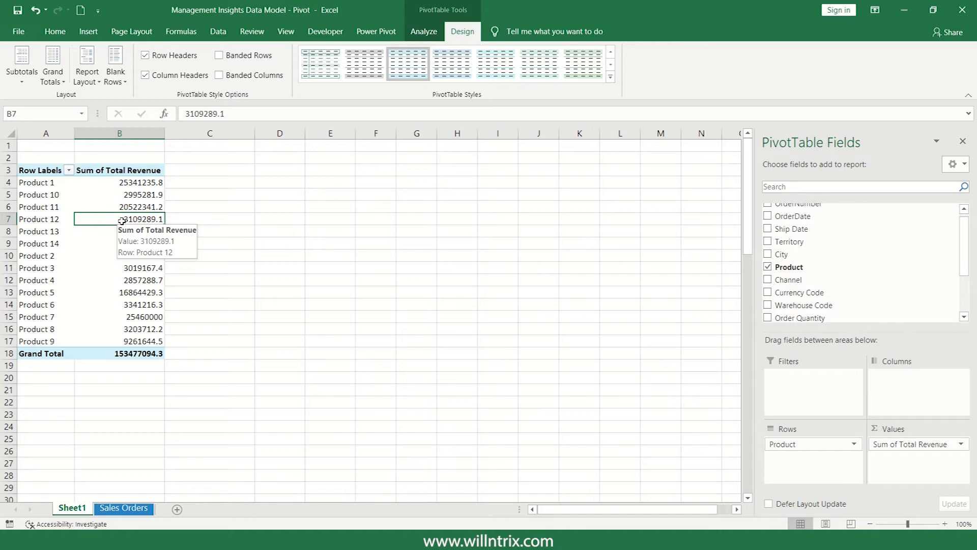
Summarize the pivot table's Total Revenue values by Average
click(124, 206)
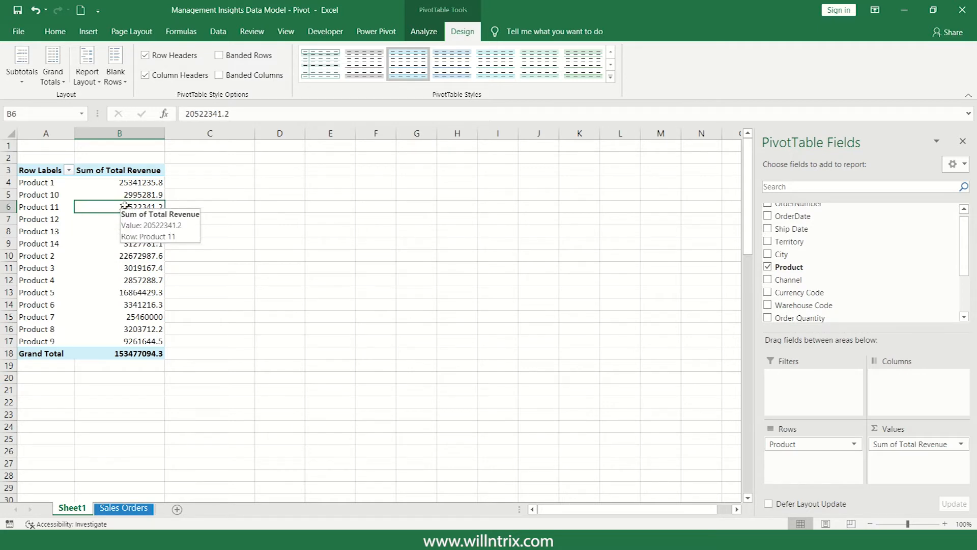
click(46, 194)
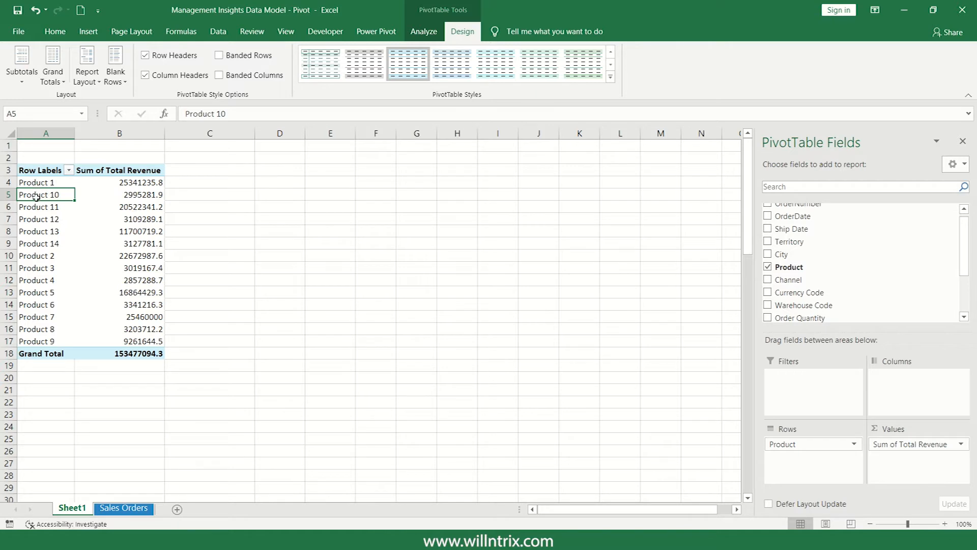
click(37, 217)
click(112, 221)
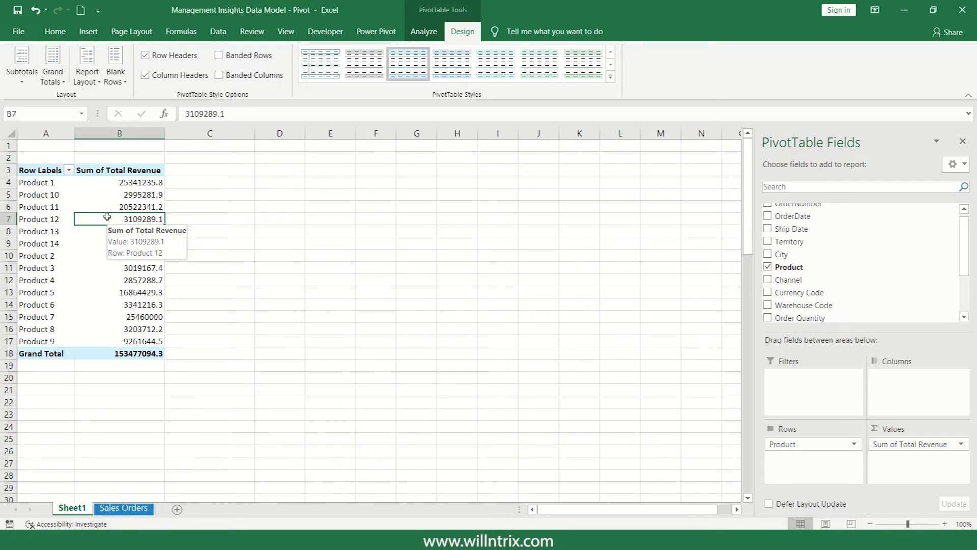
click(115, 205)
right_click(116, 203)
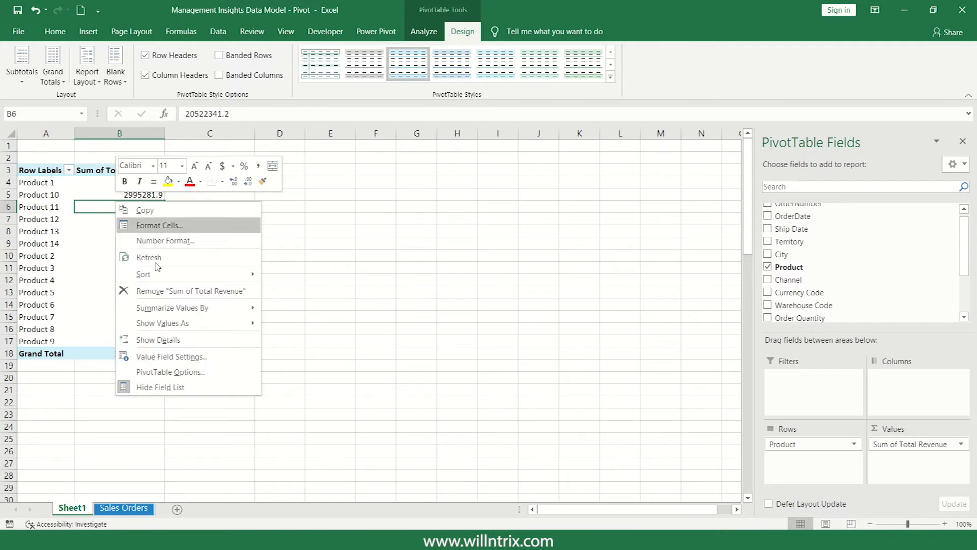
mouse_move(165, 306)
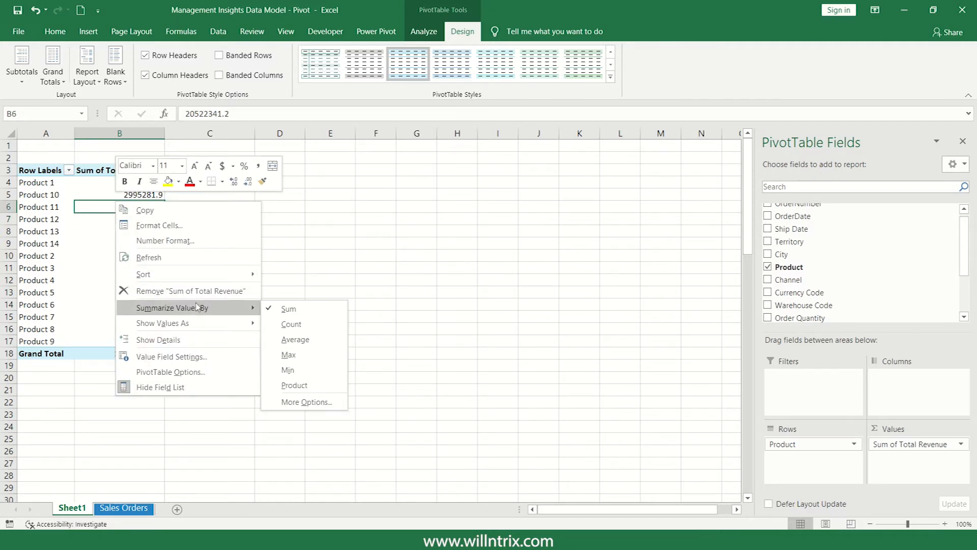
click(294, 340)
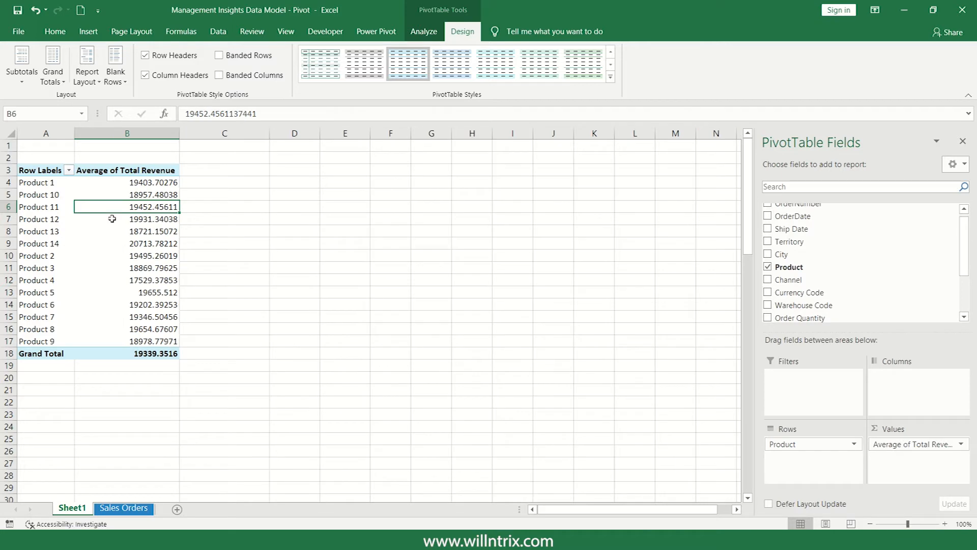
Change the Total Revenue value field settings to summarize the field by Max
click(126, 195)
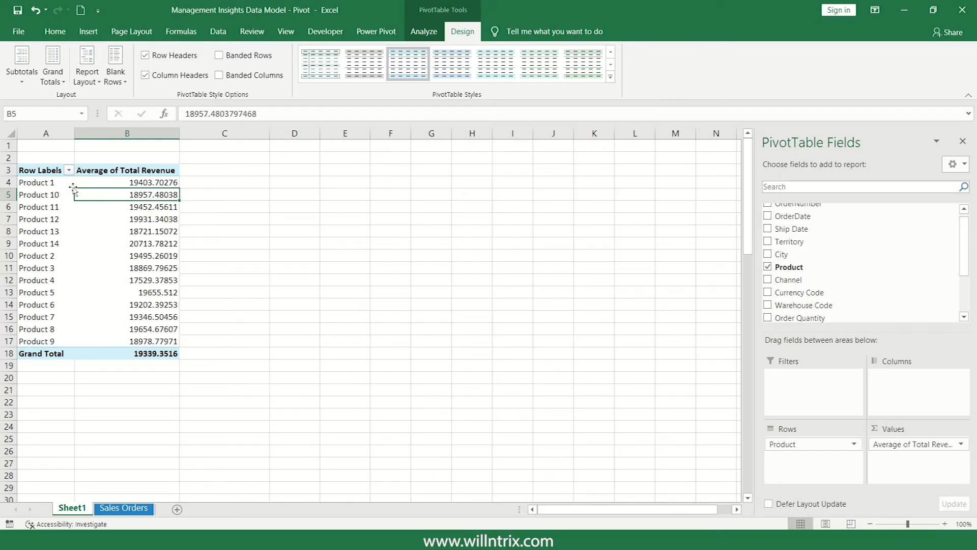
click(42, 185)
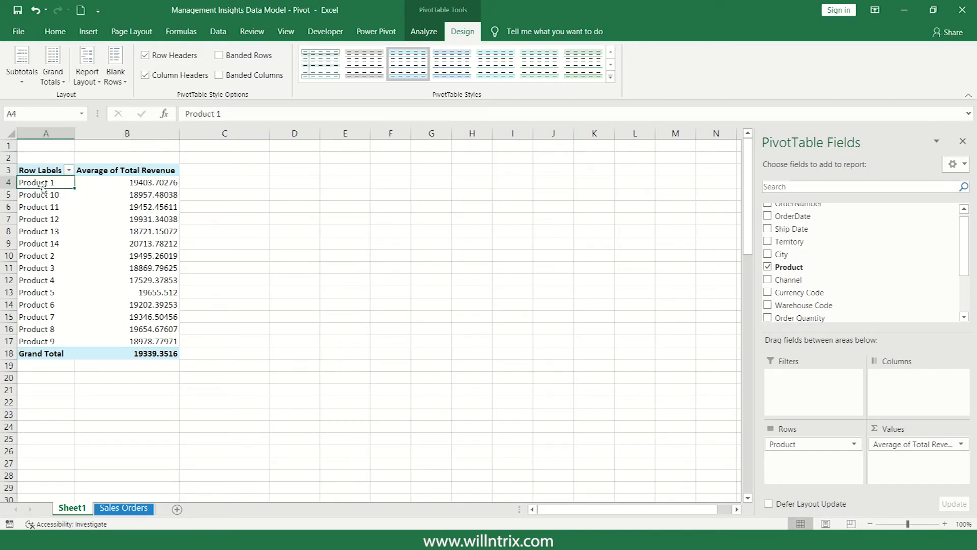
click(131, 184)
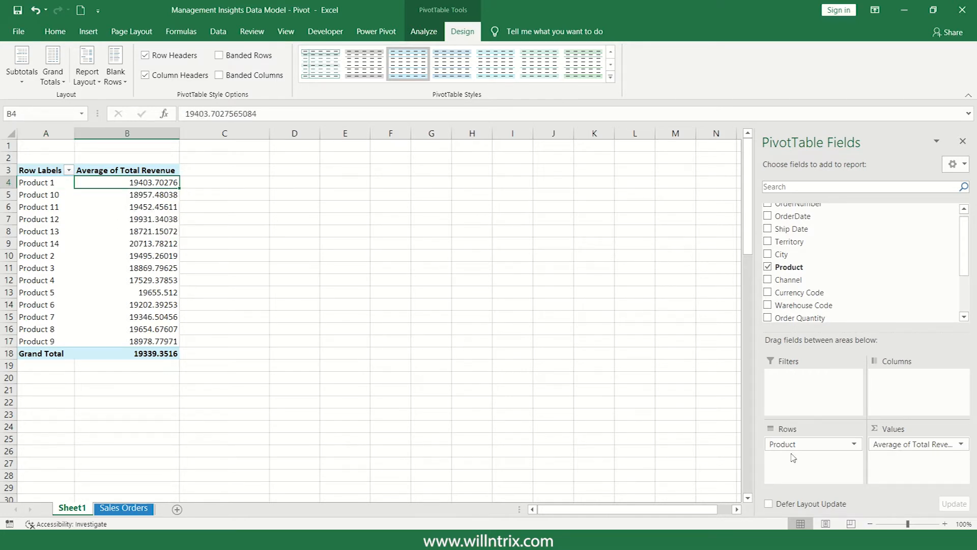
click(949, 444)
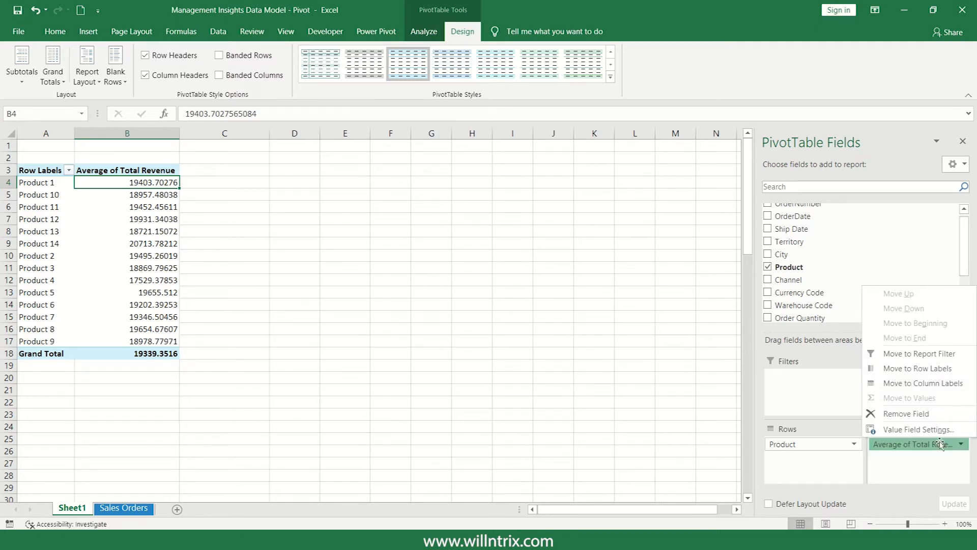
click(937, 434)
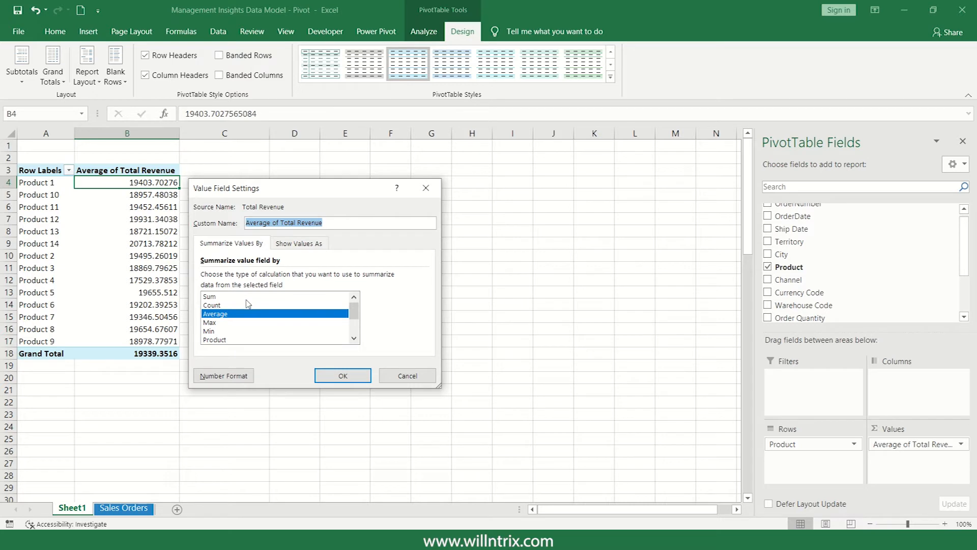
click(234, 323)
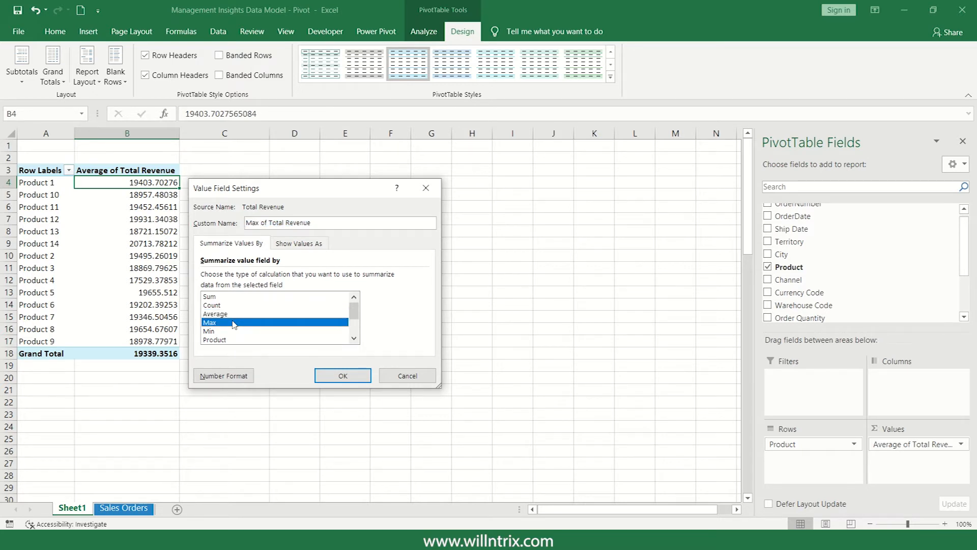
click(342, 376)
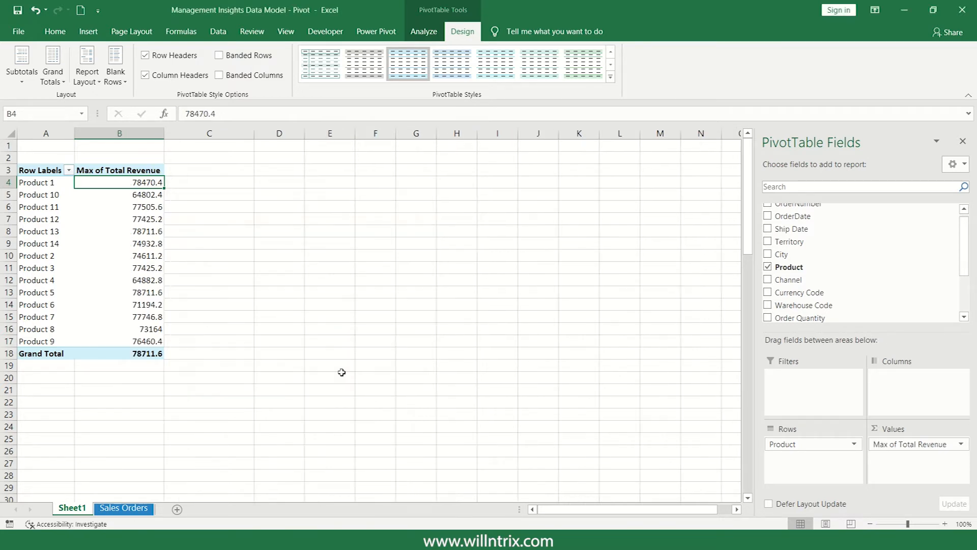
Summarize the pivot table's Total Revenue values by Min
right_click(133, 194)
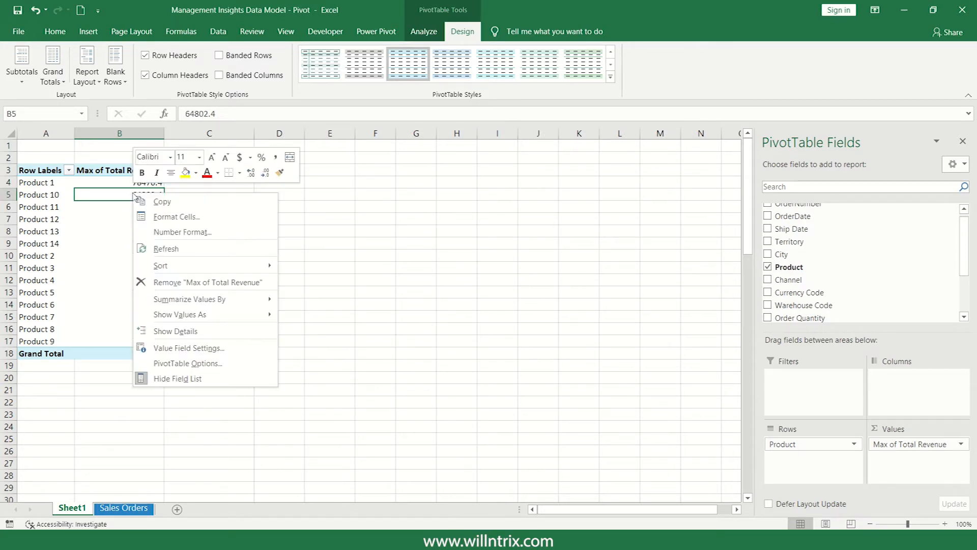
mouse_move(184, 302)
click(346, 361)
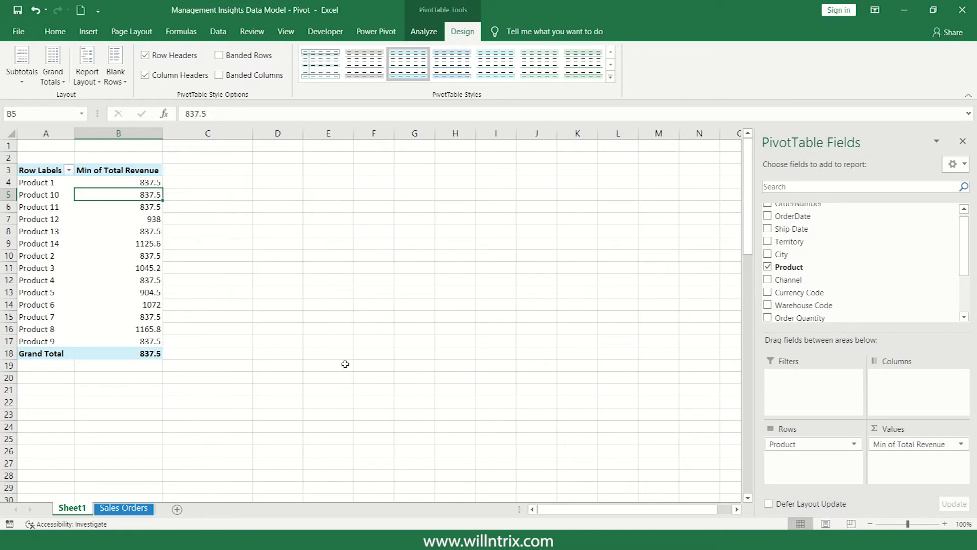
Summarize the pivot table's Total Revenue values by Sum
click(109, 219)
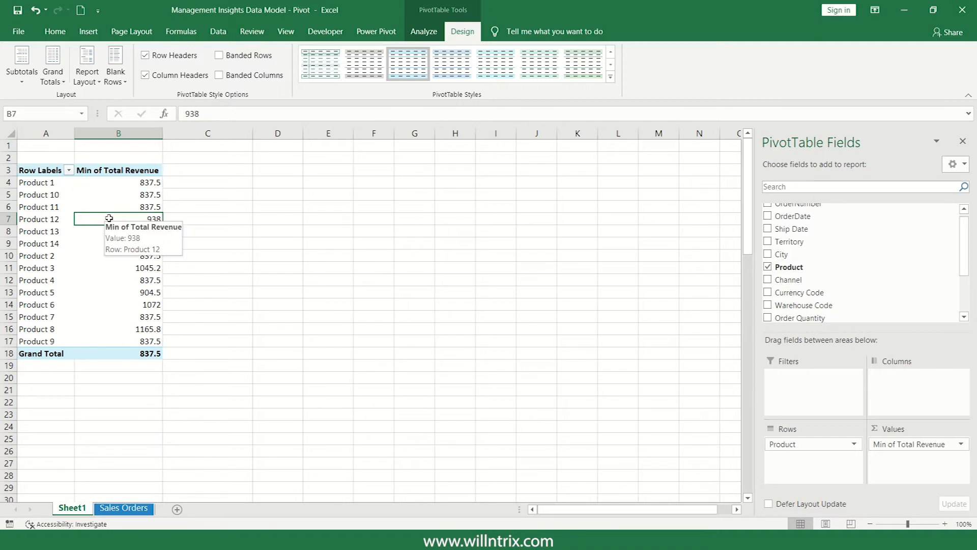
right_click(109, 219)
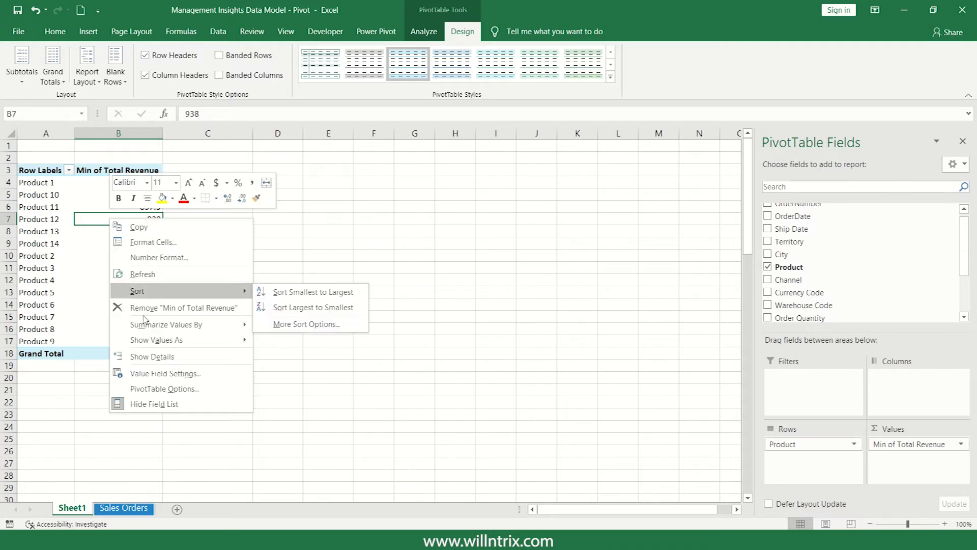
mouse_move(147, 324)
click(281, 326)
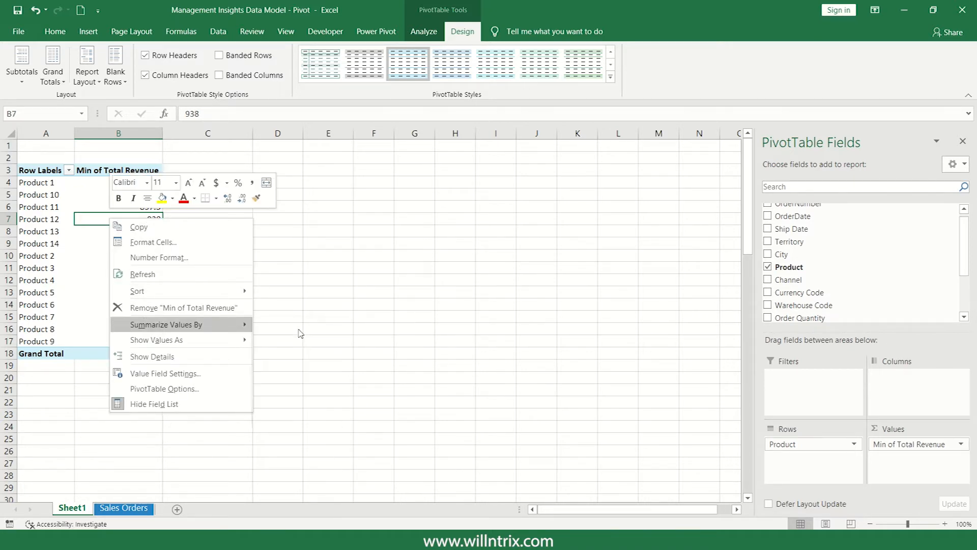
mouse_move(114, 219)
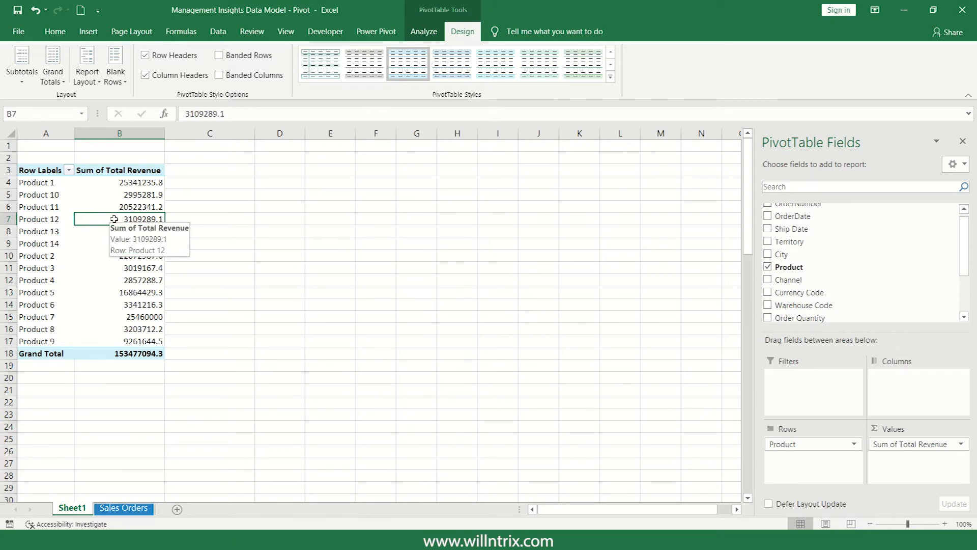
Add the Channel field to the pivot table's rows below Product
click(38, 183)
key(Right)
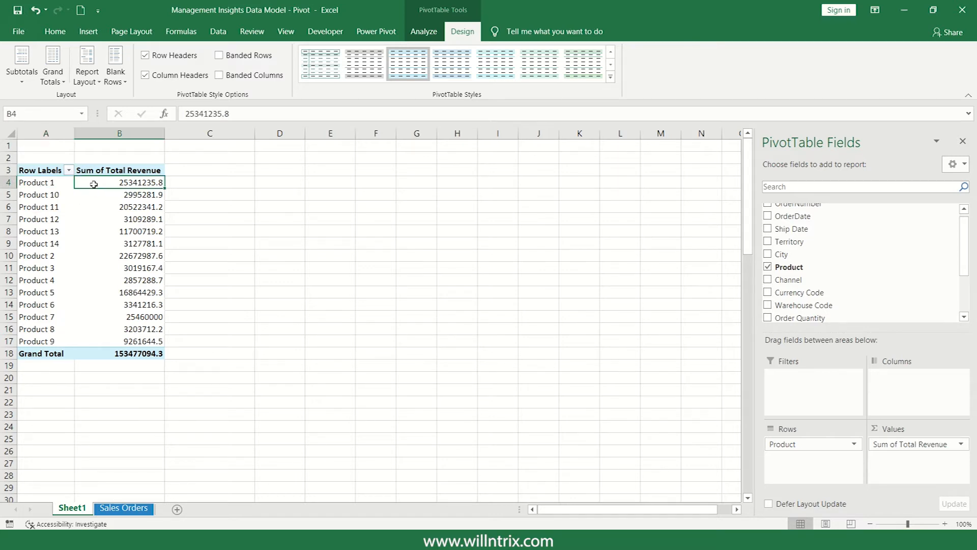
click(50, 185)
click(97, 186)
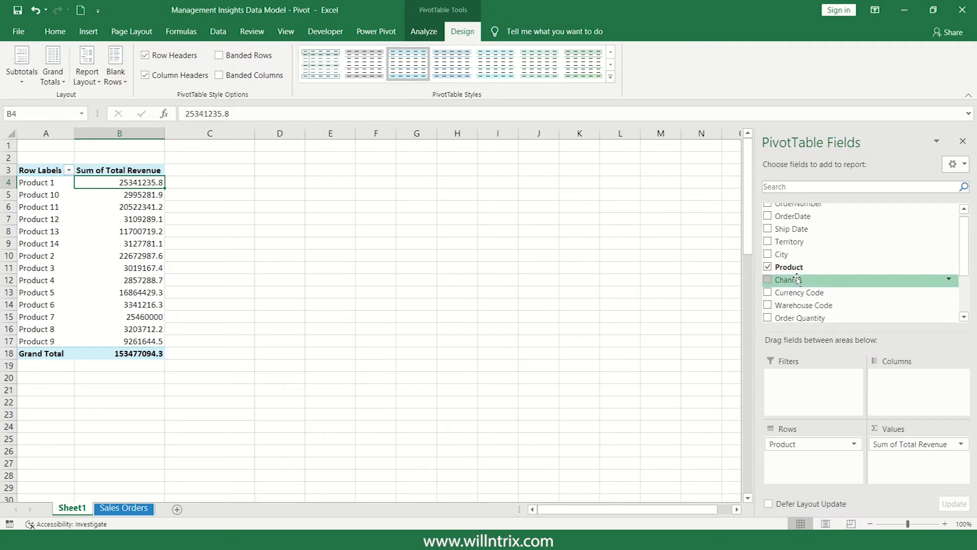
drag(798, 280, 802, 482)
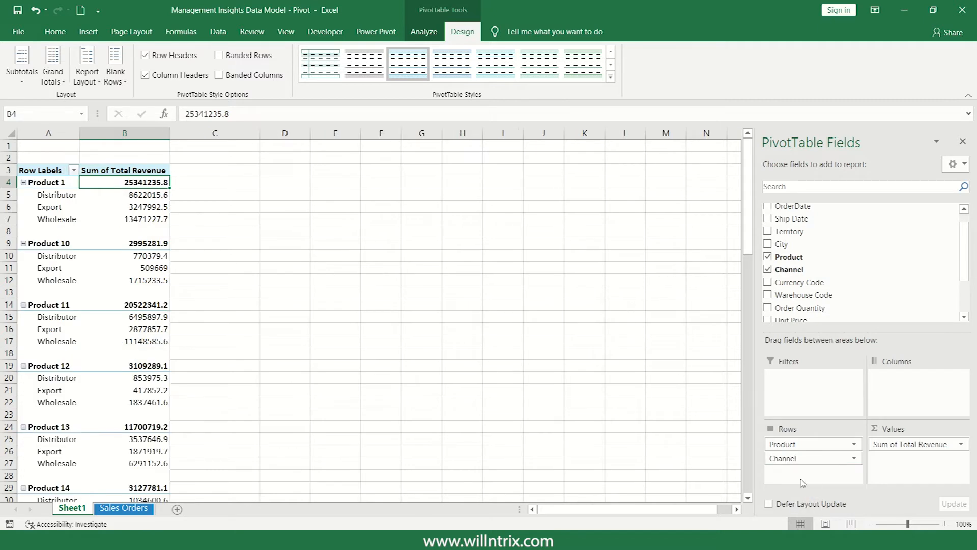
Examine the channel rows under Product 1 and the product's subtotal in the pivot table
click(56, 211)
click(51, 194)
click(49, 184)
click(55, 197)
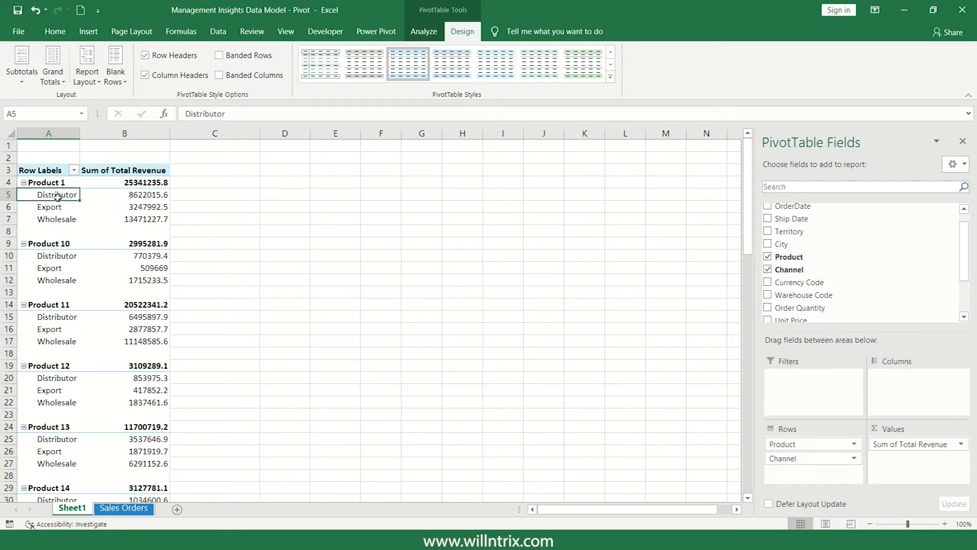
key(Down)
key(Down)
key(Up)
key(Up)
key(Up)
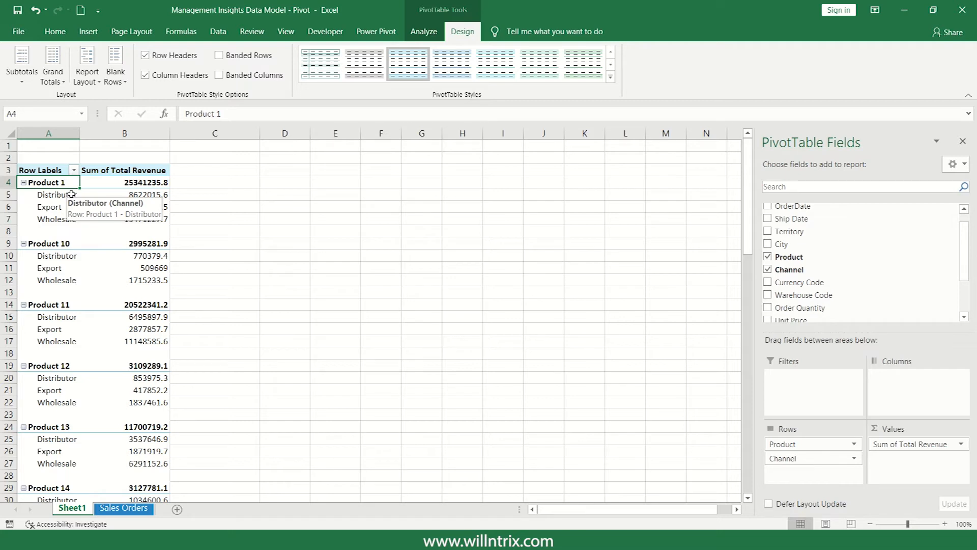
click(128, 185)
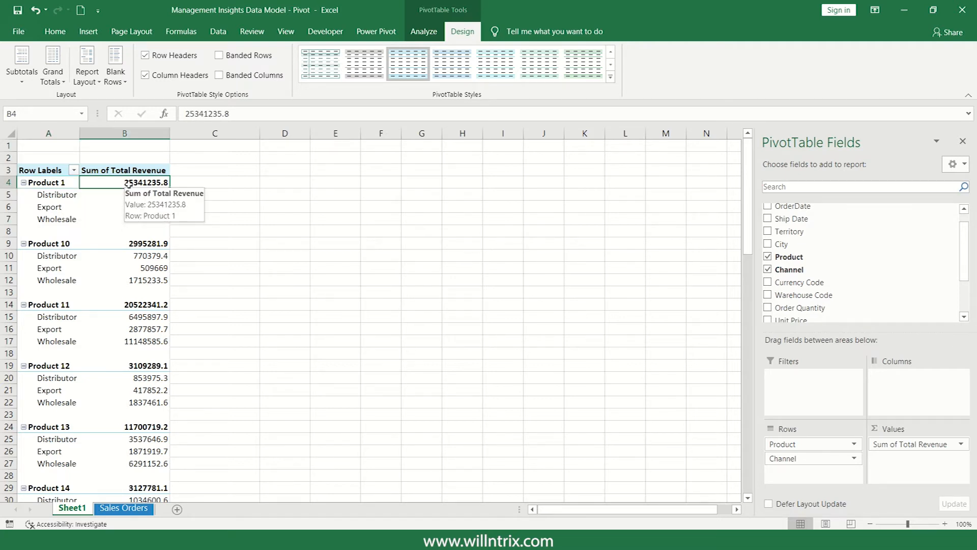
click(59, 182)
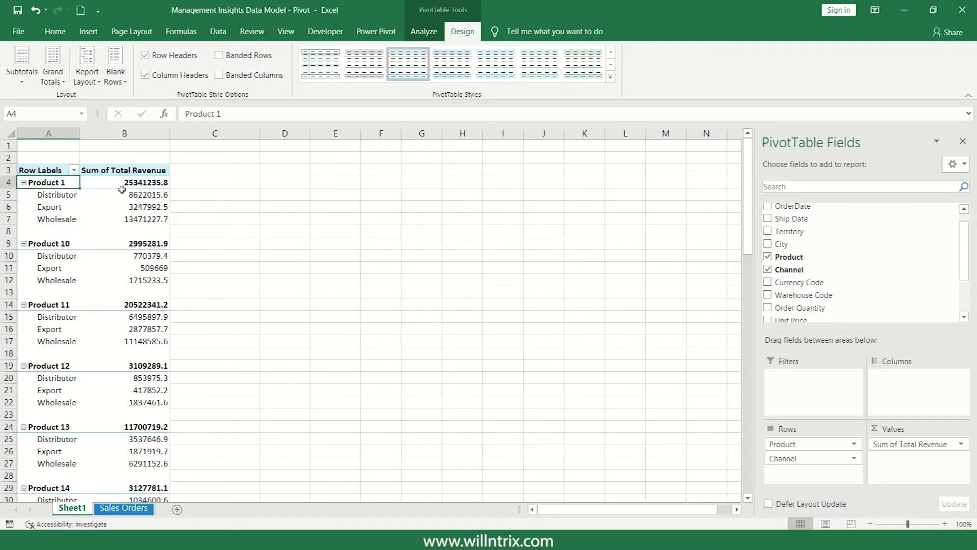
mouse_move(122, 190)
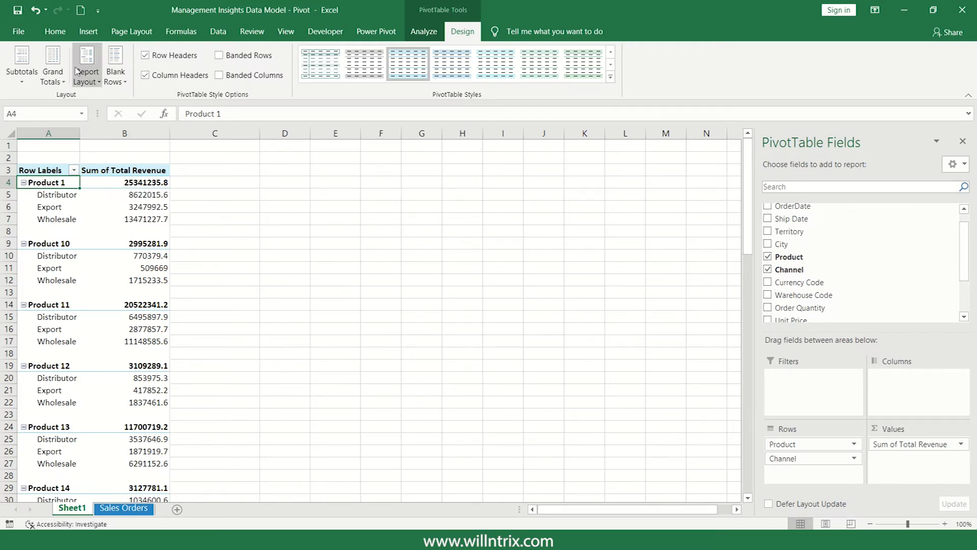
click(21, 74)
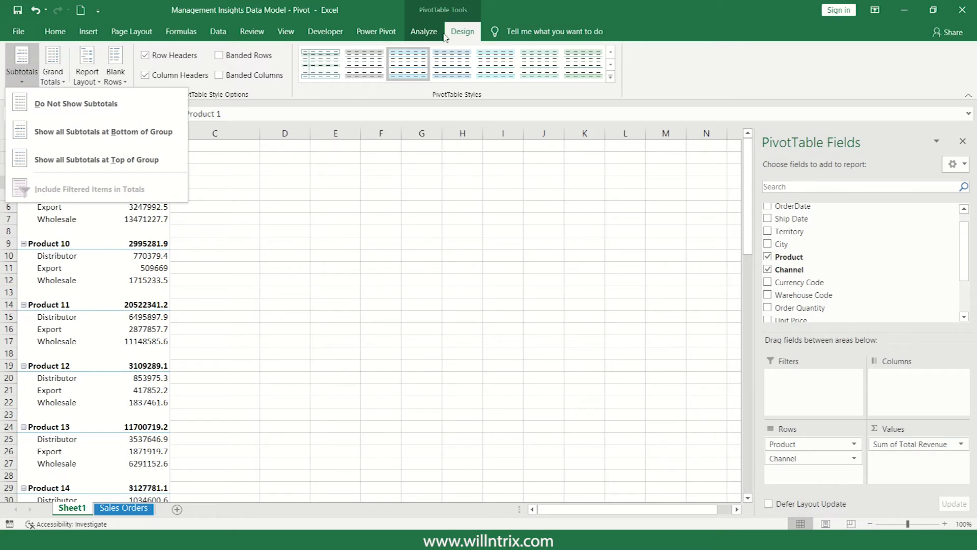
click(130, 244)
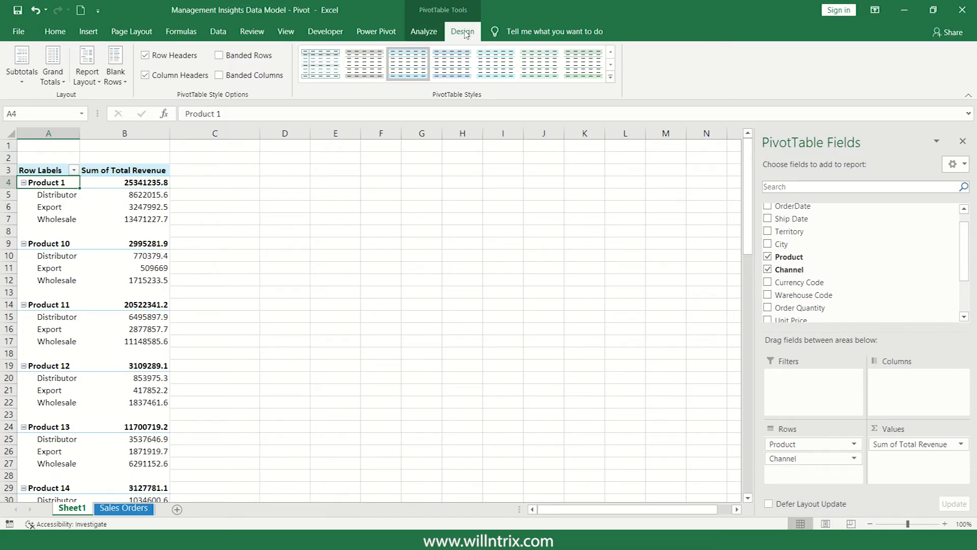
click(287, 172)
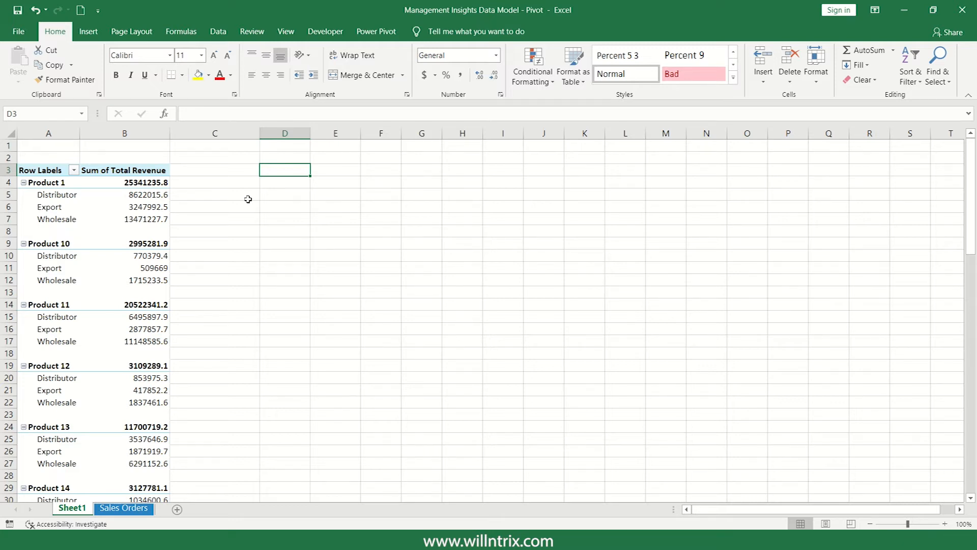
Set the pivot table to Do Not Show Subtotals for the product groups
mouse_move(155, 195)
click(146, 199)
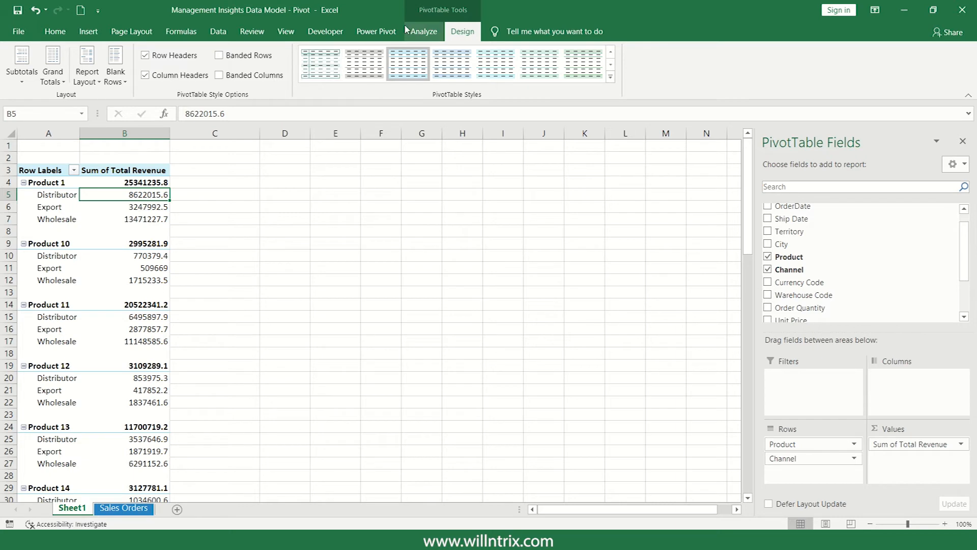
click(27, 77)
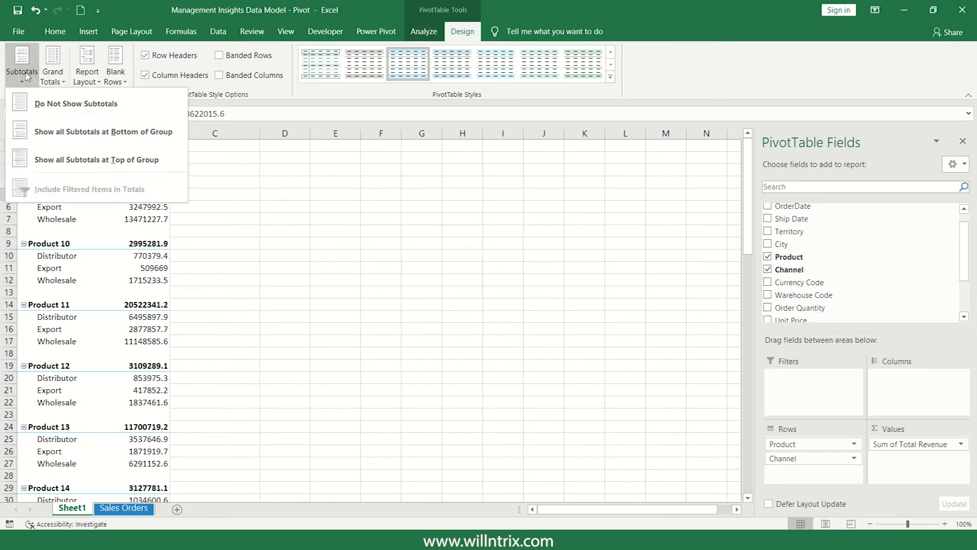
click(80, 110)
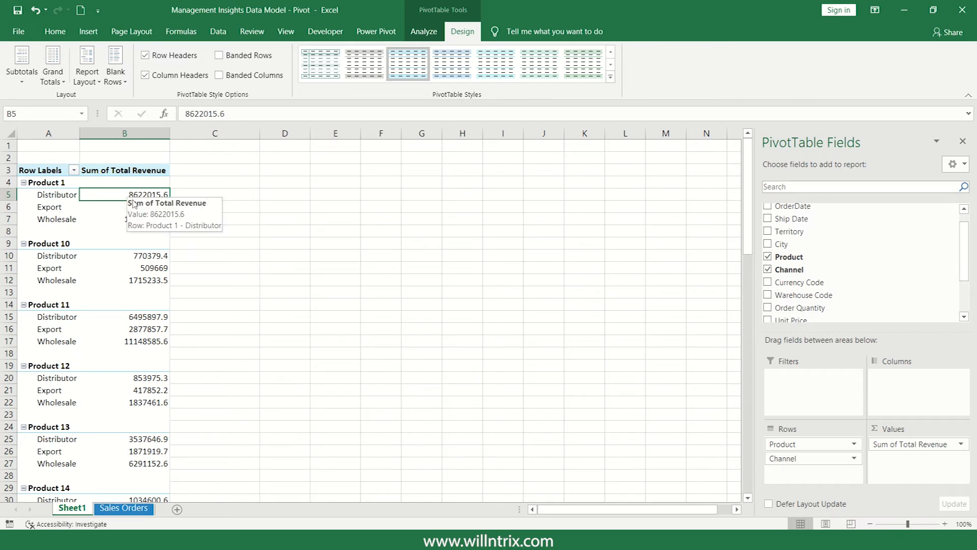
Show all subtotals at the bottom of each product group in the pivot table
click(129, 207)
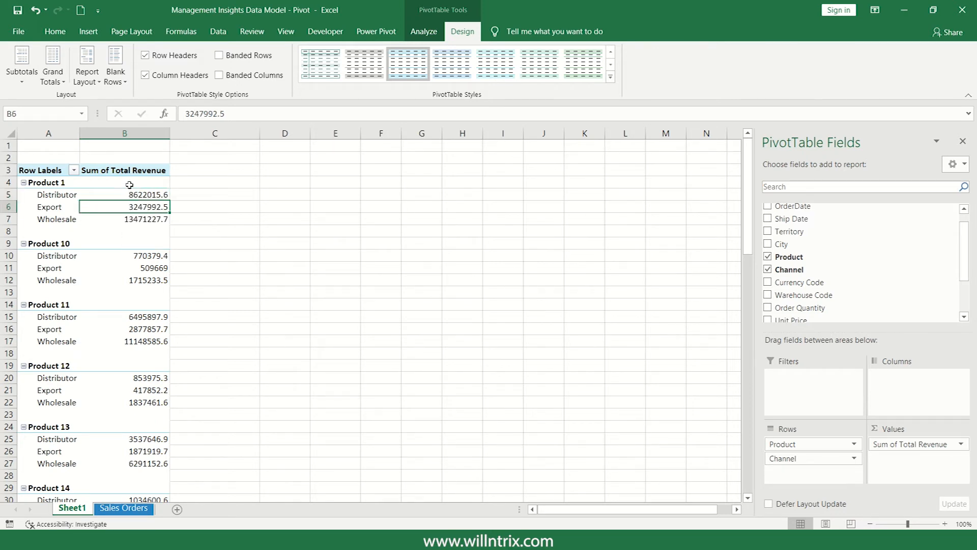
click(23, 76)
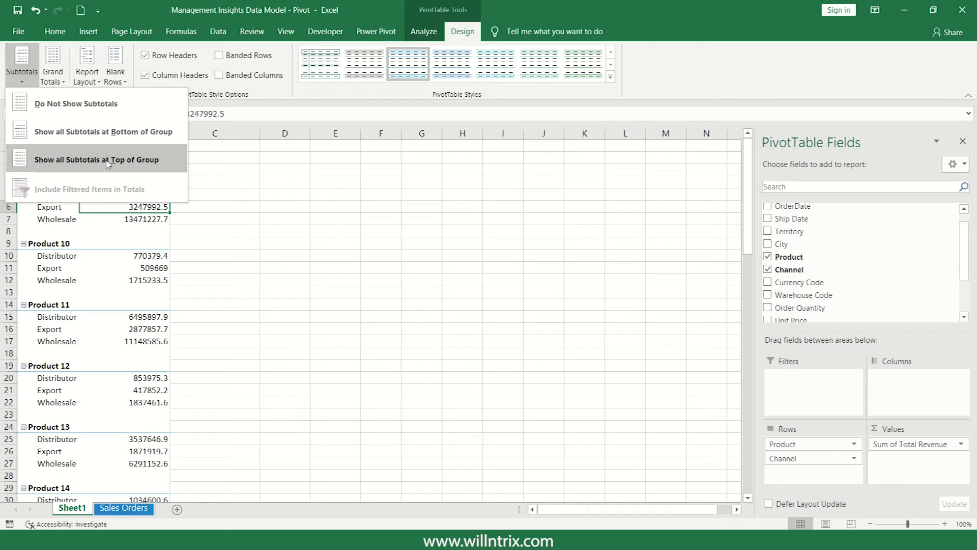
click(116, 131)
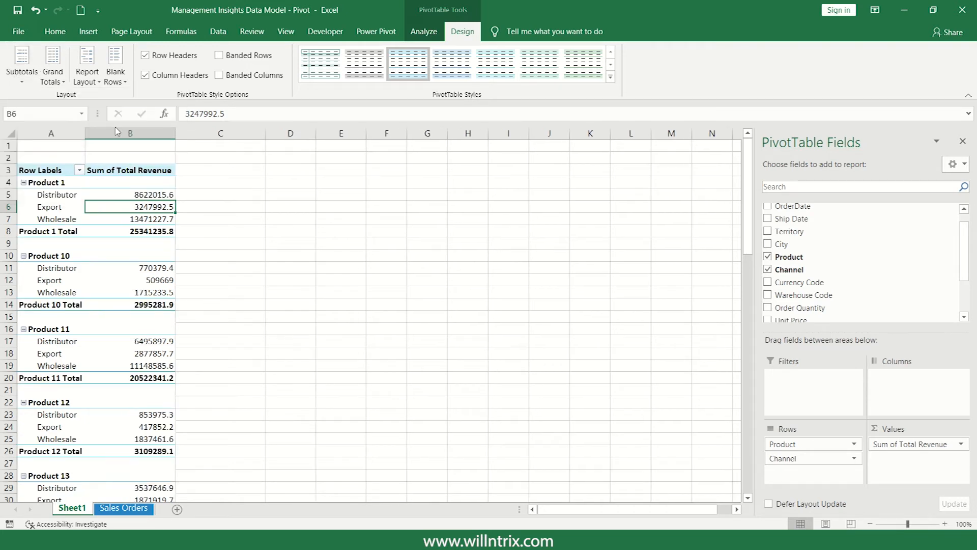
mouse_move(94, 219)
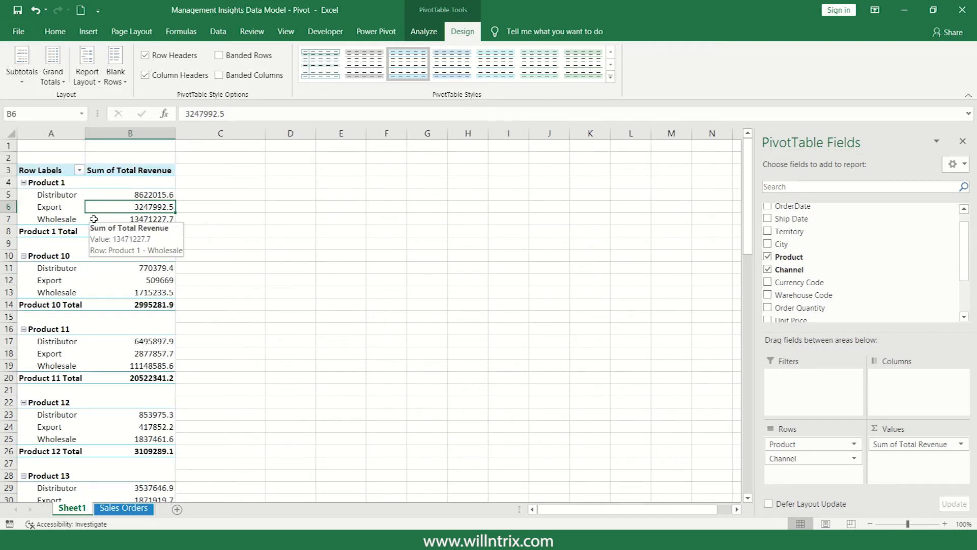
Show all subtotals at the top of each product group in the pivot table
click(21, 60)
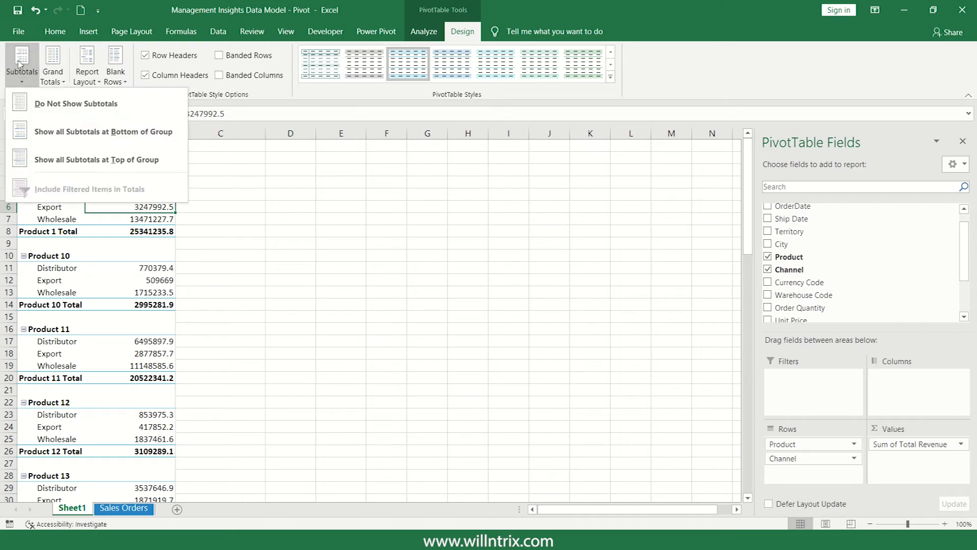
click(95, 153)
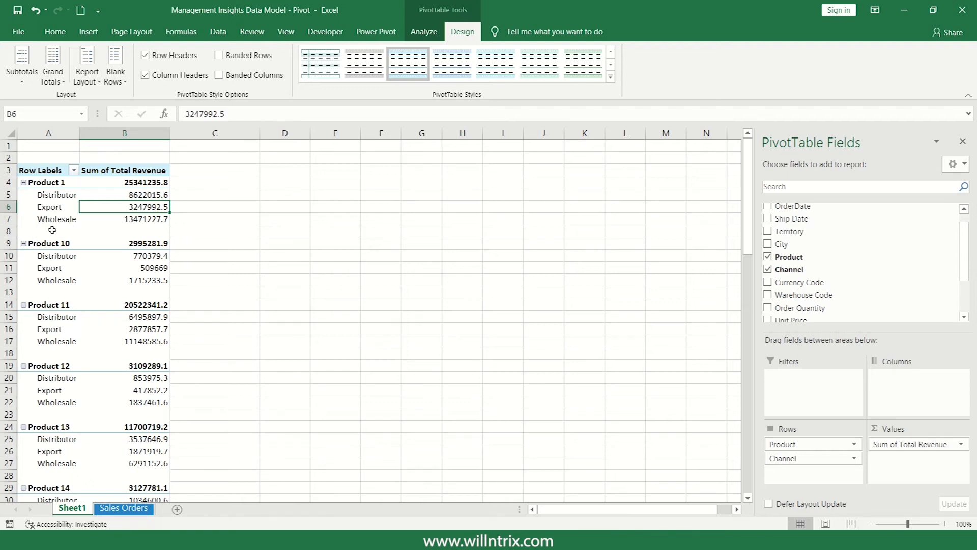
Remove the blank line after each item in the pivot table
click(33, 229)
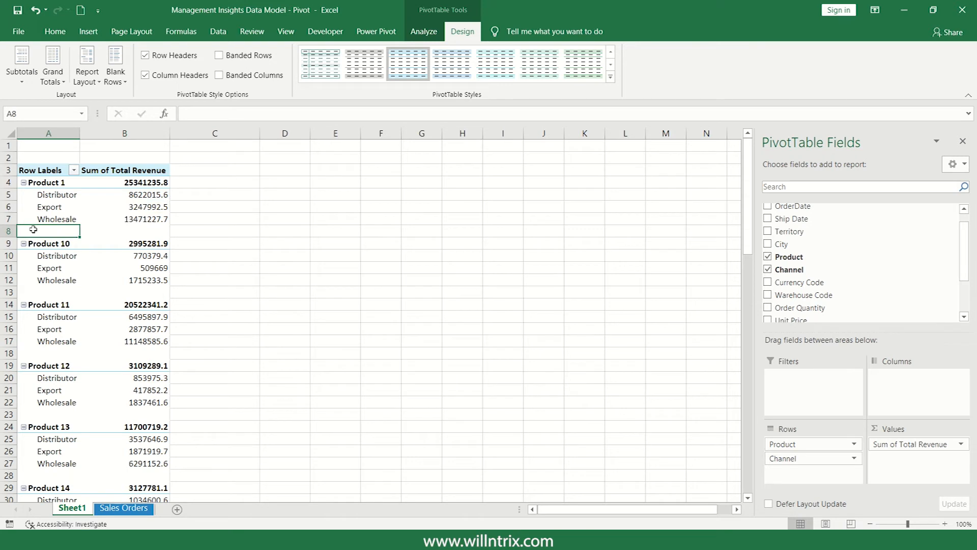
click(113, 229)
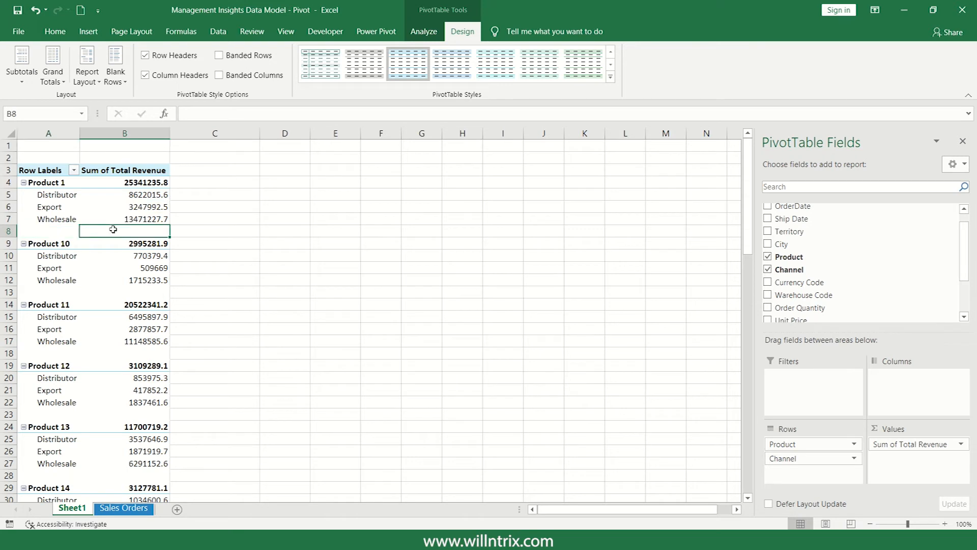
click(47, 293)
click(115, 294)
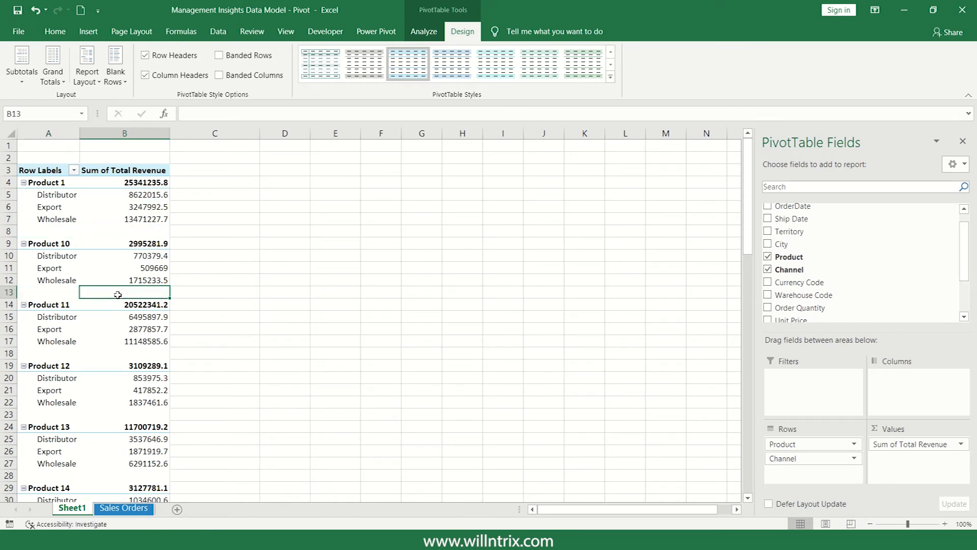
click(113, 81)
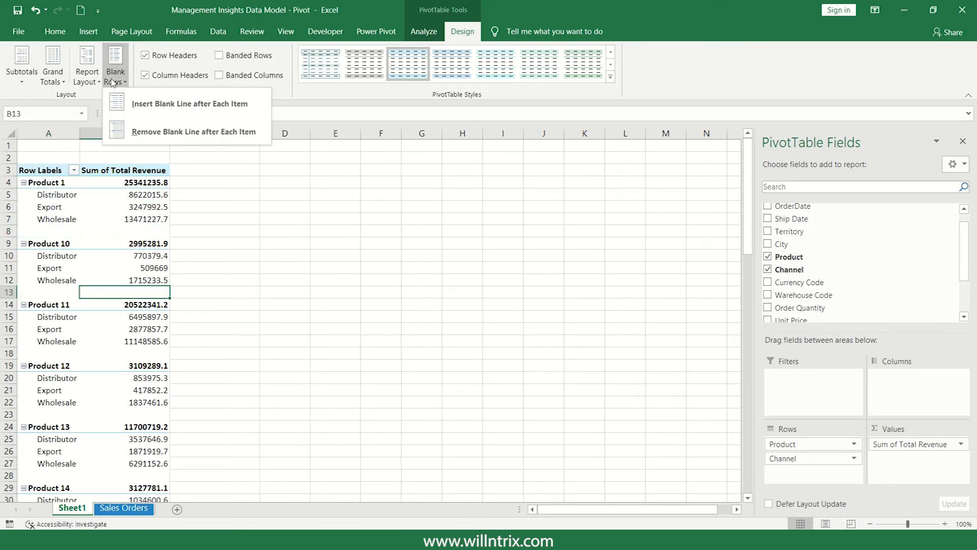
click(173, 134)
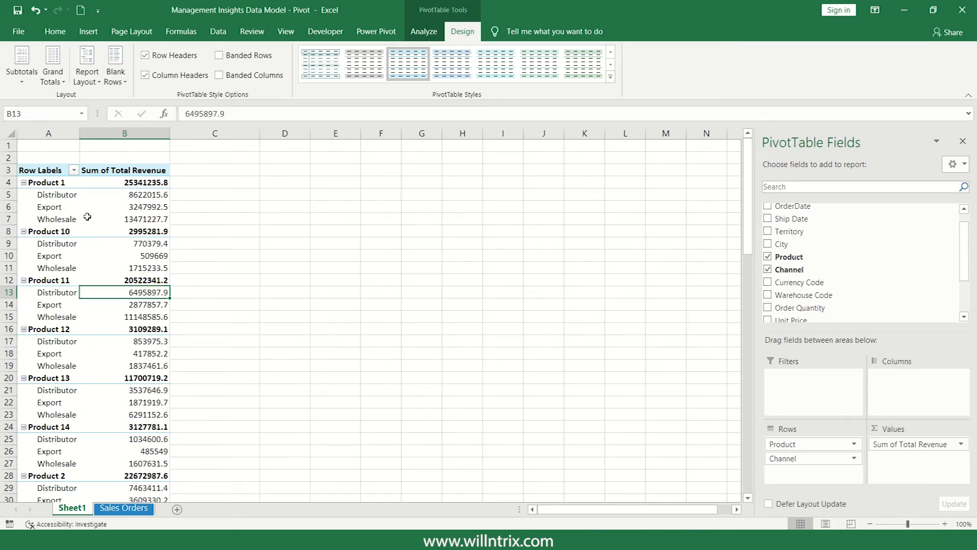
Insert a blank line after each item in the pivot table
click(116, 83)
click(151, 102)
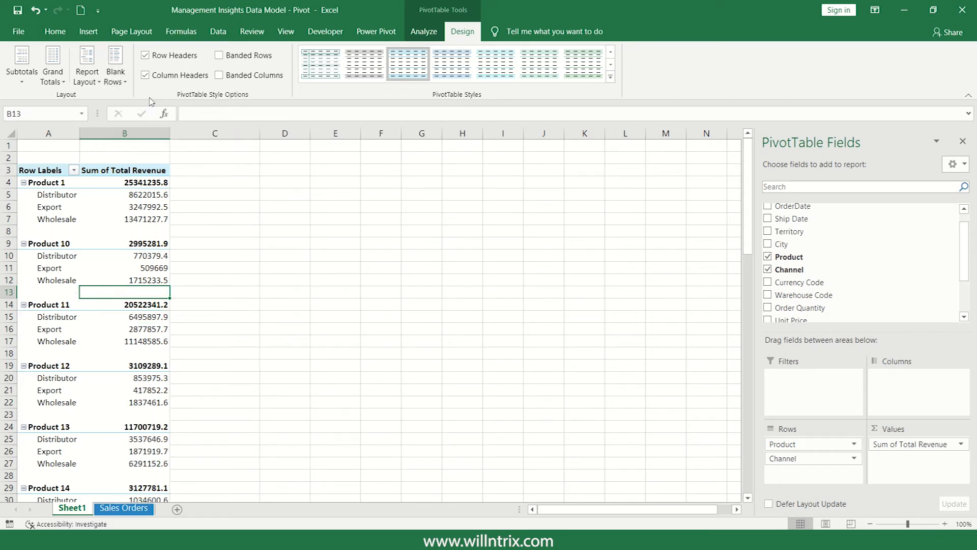
Set the pivot table's report layout to Outline Form
click(82, 185)
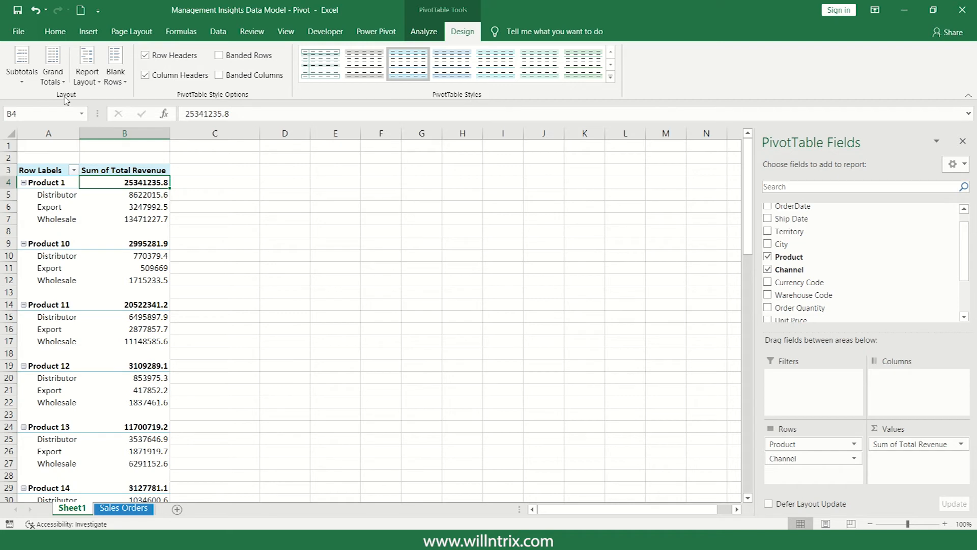
click(82, 82)
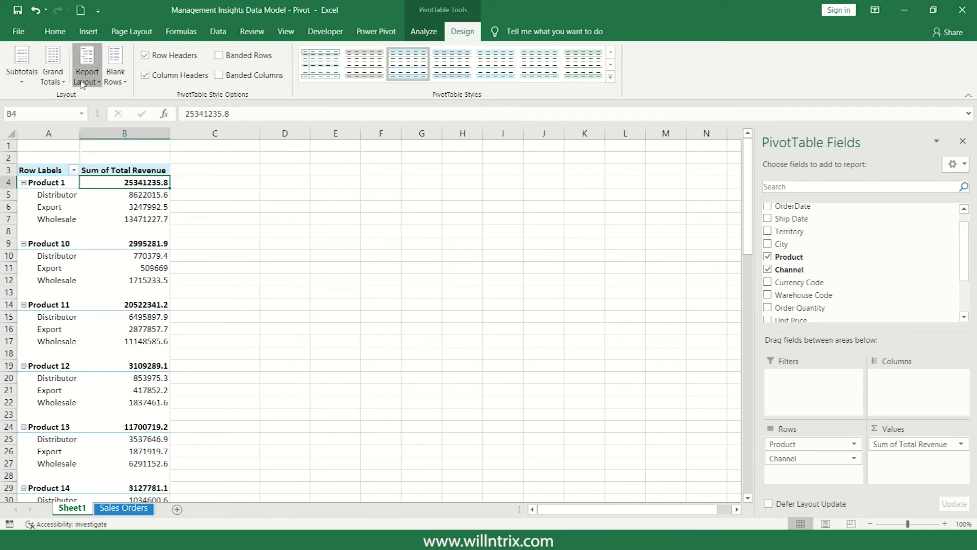
click(45, 190)
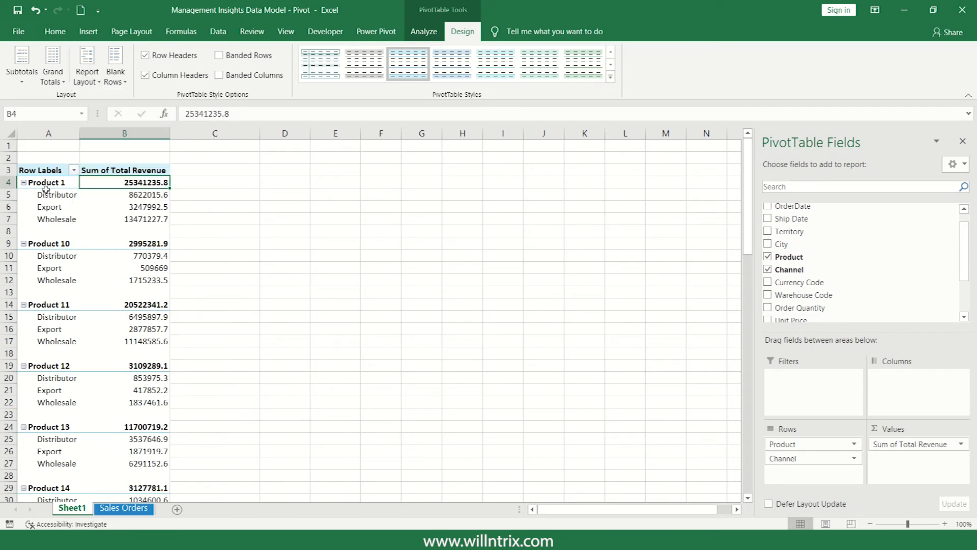
click(92, 55)
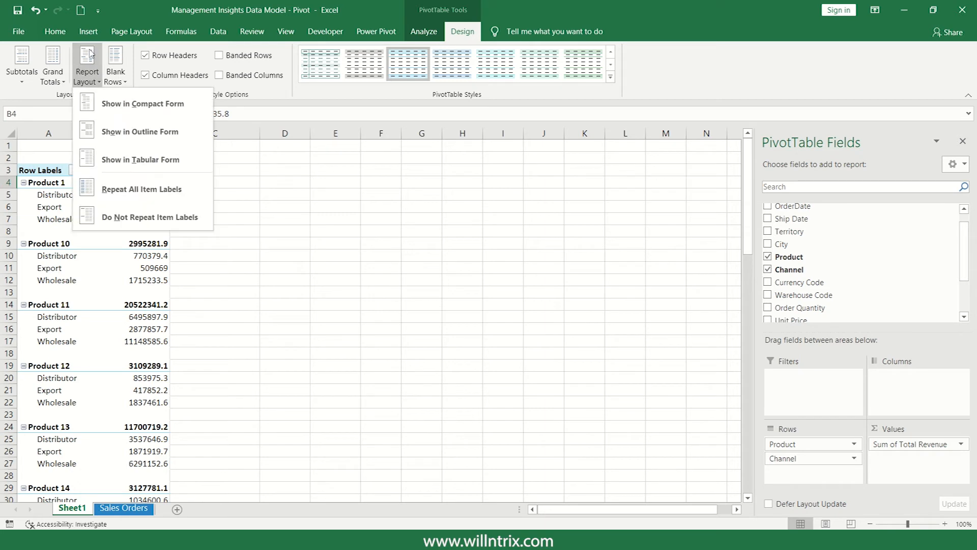
click(87, 75)
click(131, 133)
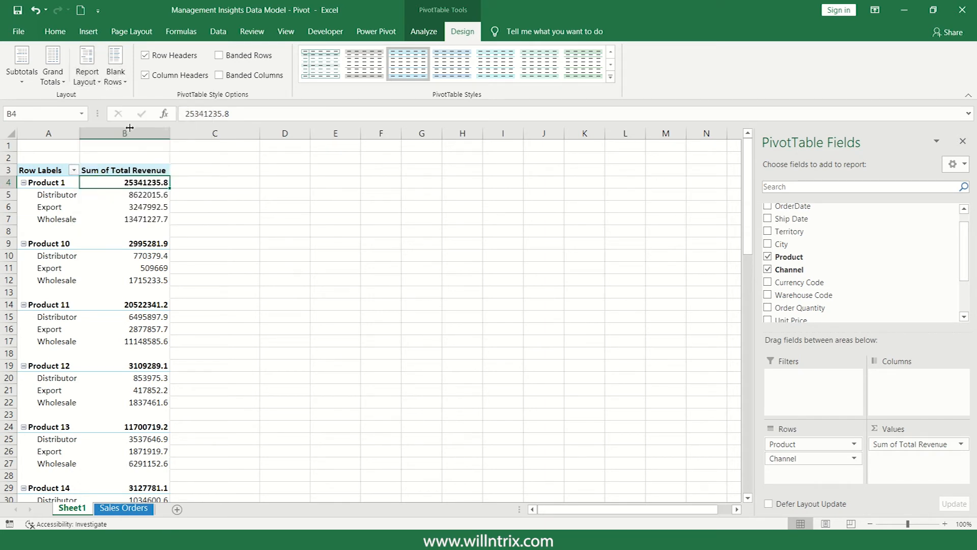
Set the report layout to Tabular Form and select the Distributor label of Product 1
click(88, 80)
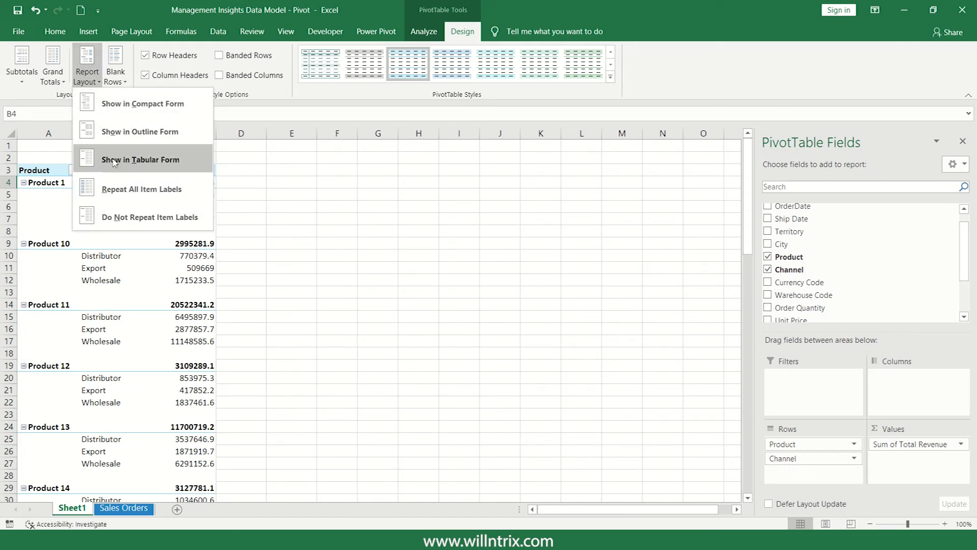
click(114, 161)
click(95, 206)
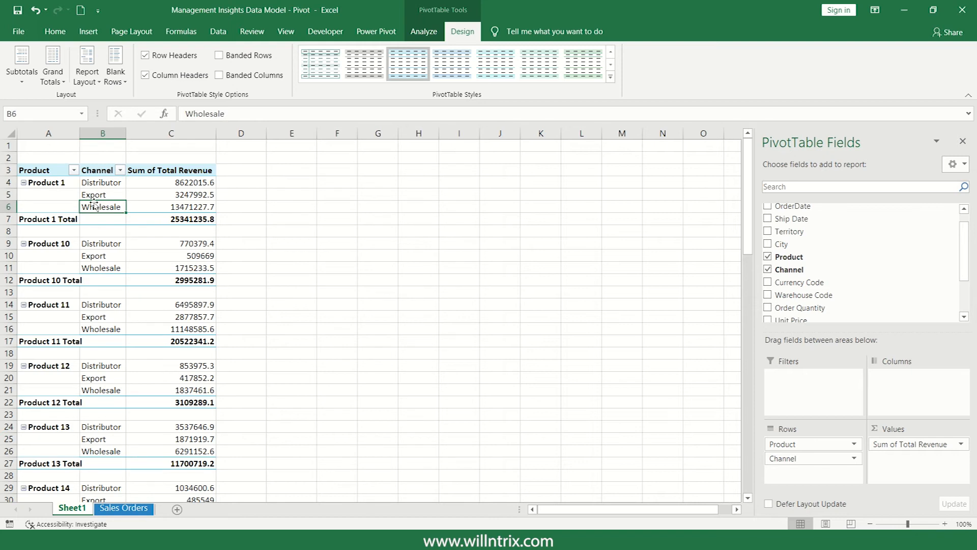
click(94, 195)
click(96, 184)
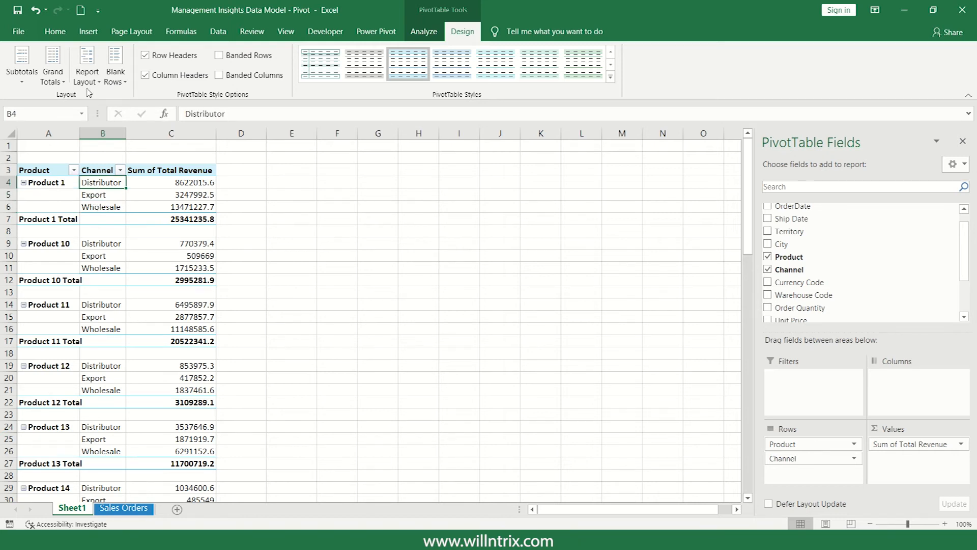
Repeat all item labels so the product name is listed on every channel row
click(86, 78)
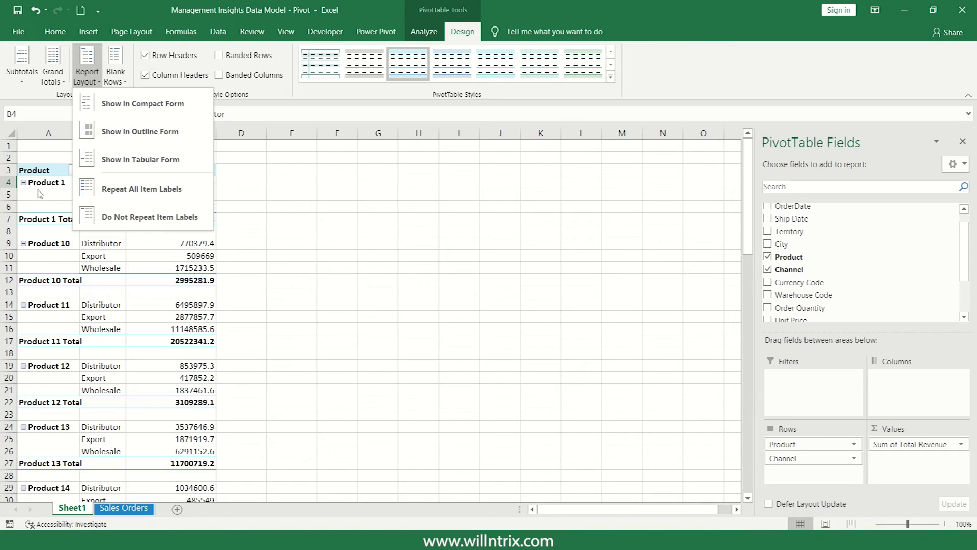
click(102, 191)
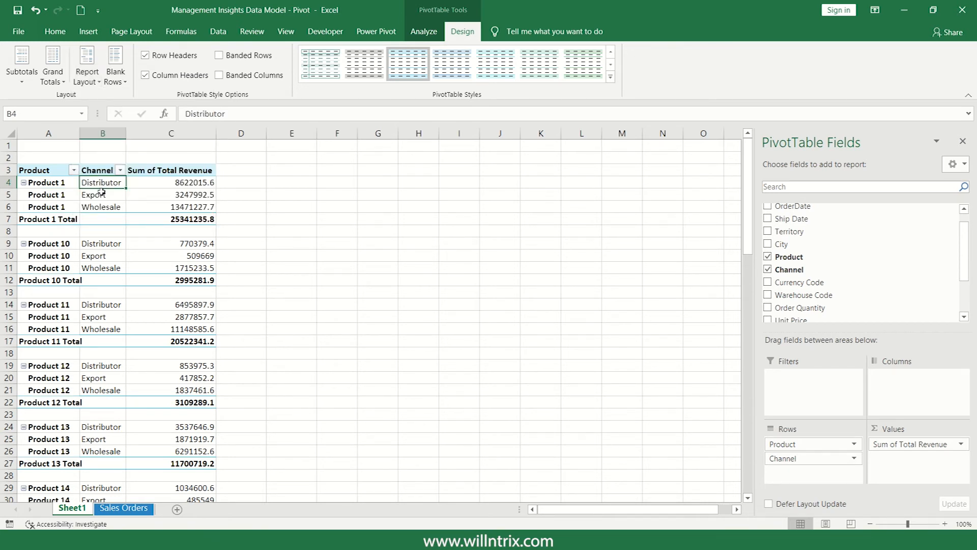
Set the report layout to Do Not Repeat Item Labels for the product names
click(86, 79)
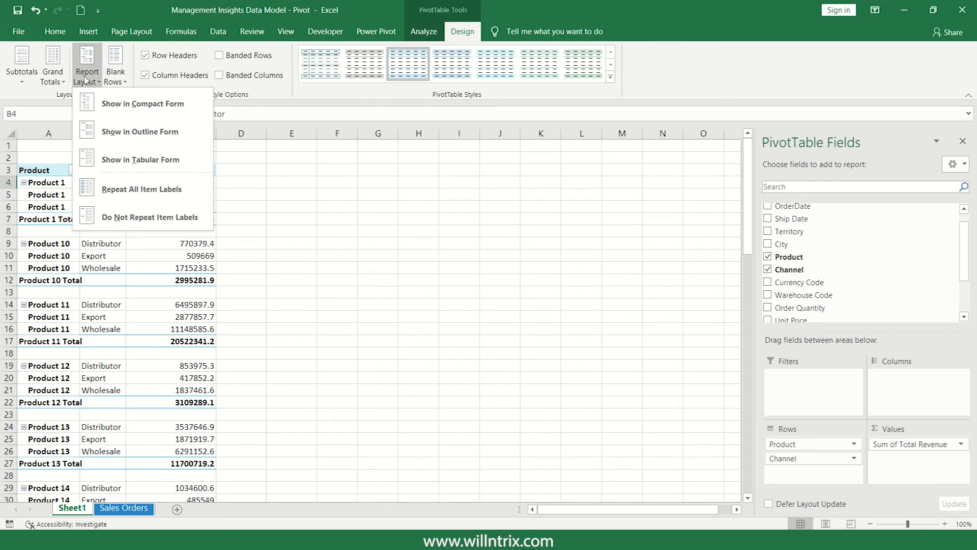
click(117, 217)
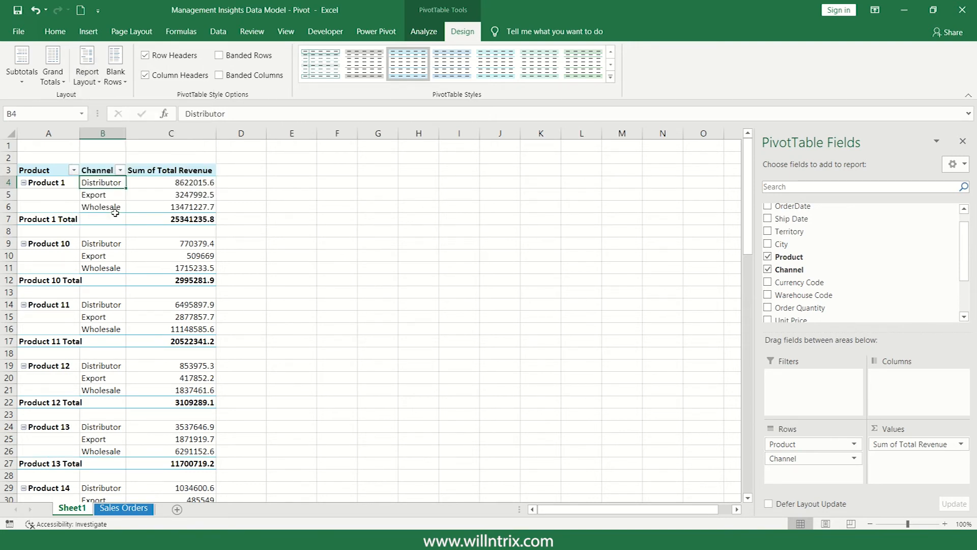
Move the Channel field from the pivot table's rows to its columns
click(89, 204)
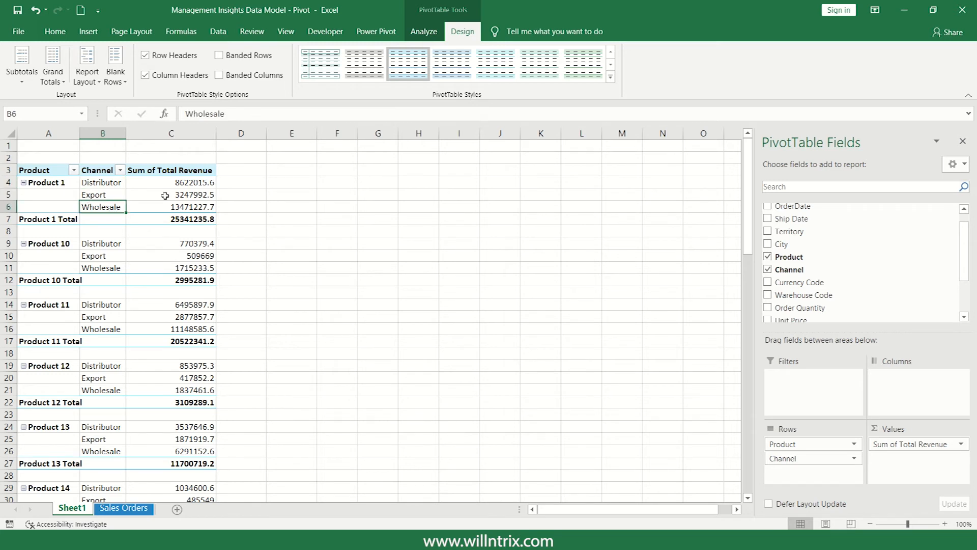
click(136, 220)
click(154, 265)
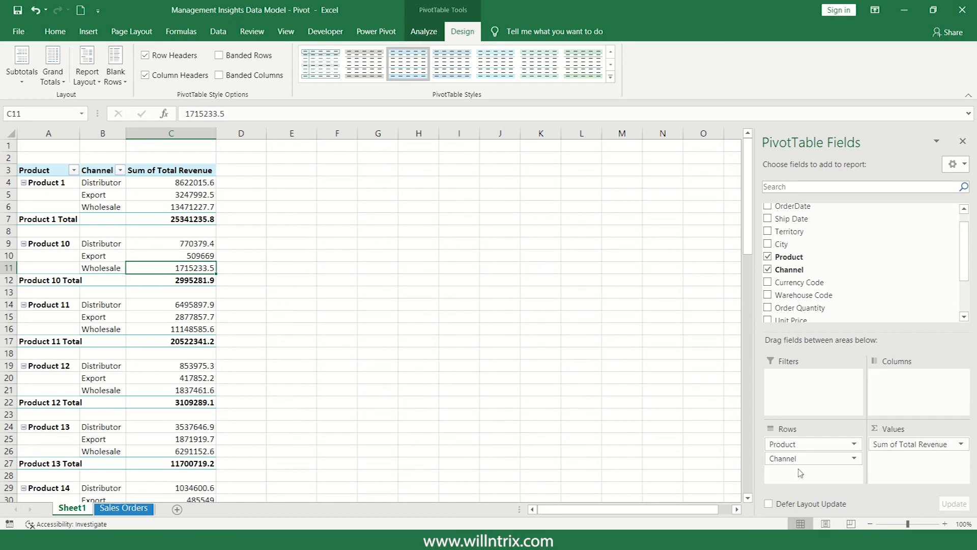
drag(798, 463, 905, 399)
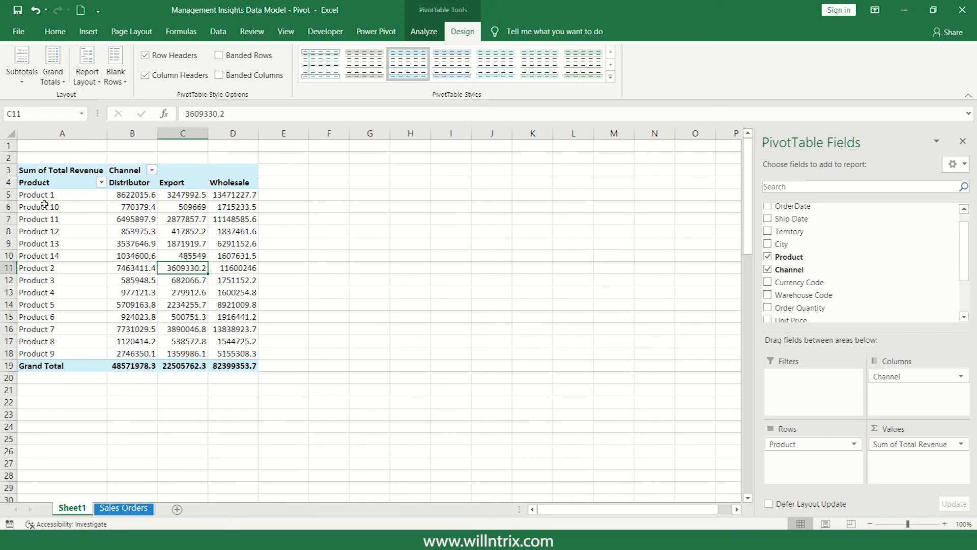
Examine the Distributor and Wholesale grand totals and Product 1's revenue across the three channels
click(147, 204)
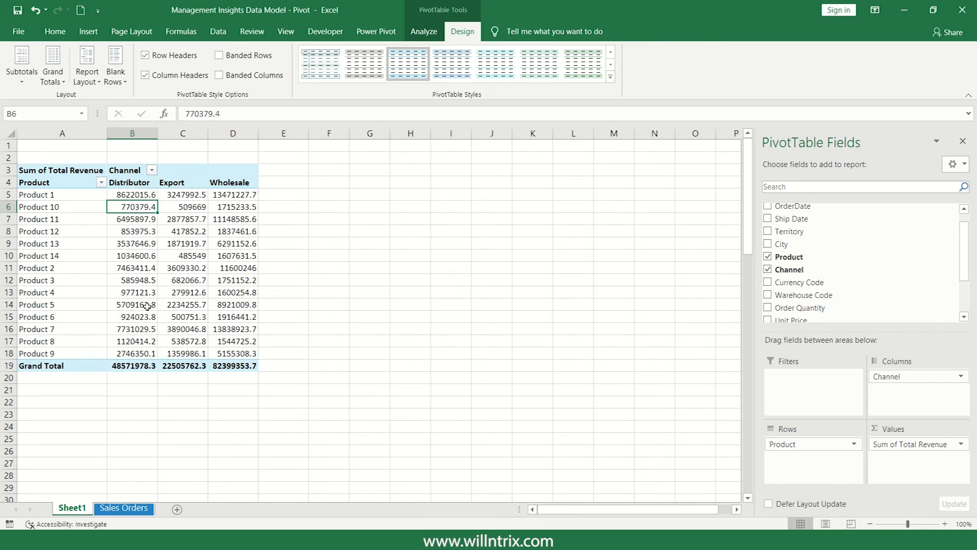
click(133, 366)
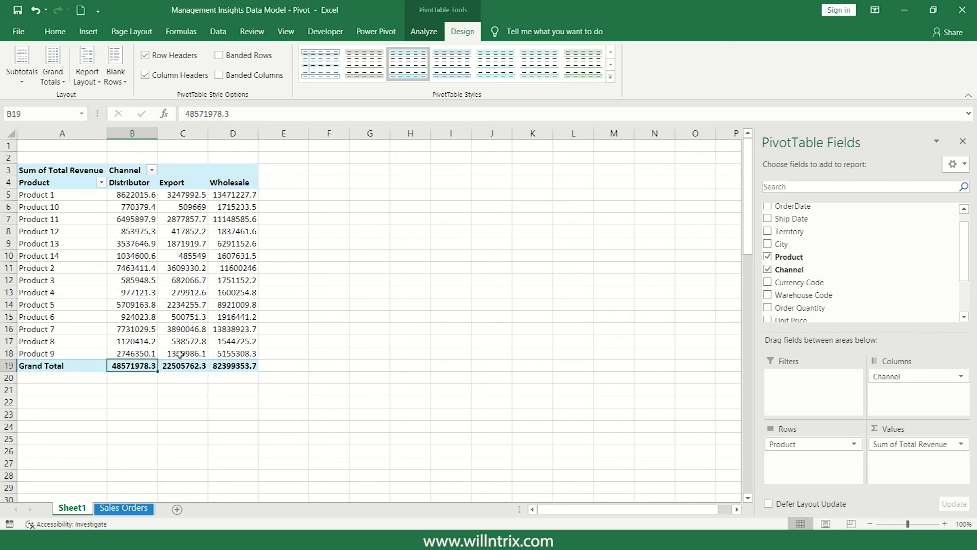
click(243, 362)
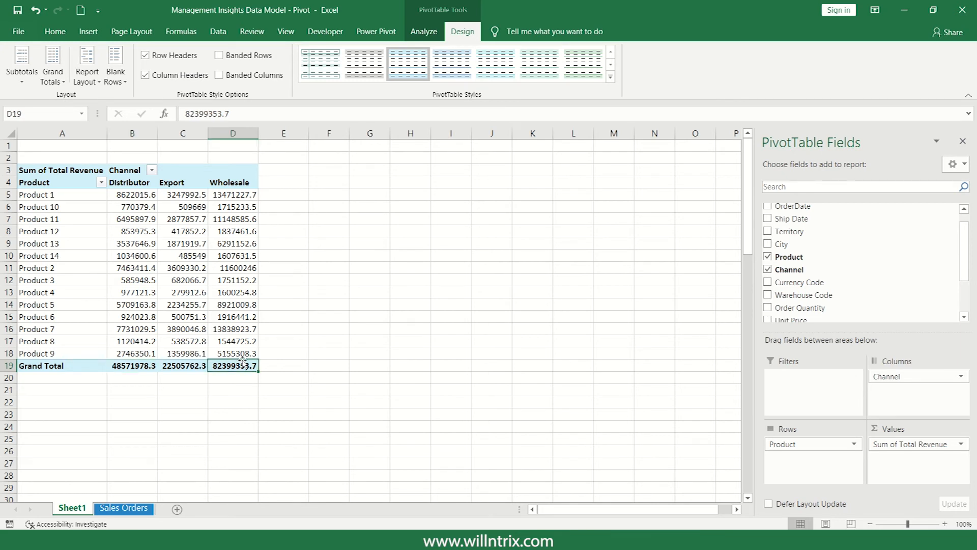
click(137, 194)
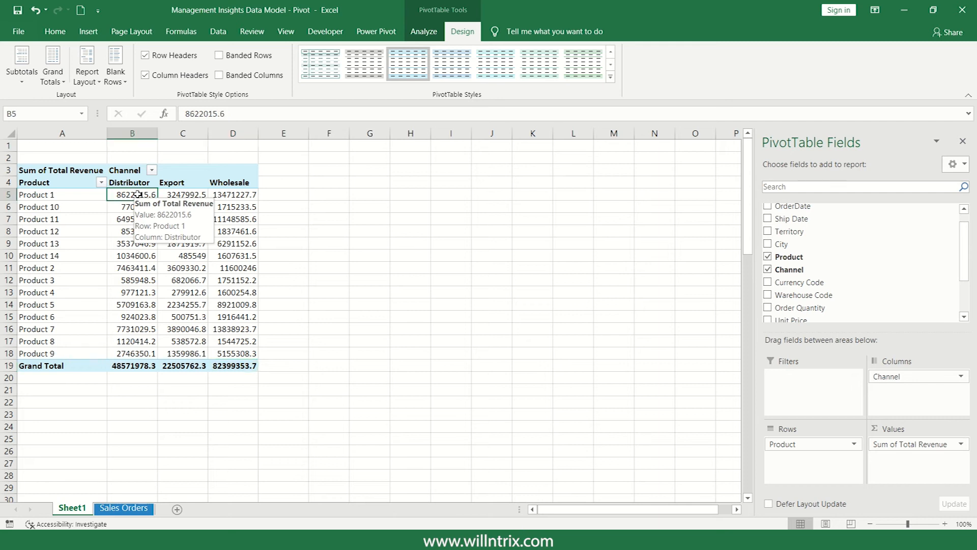
drag(138, 194, 213, 195)
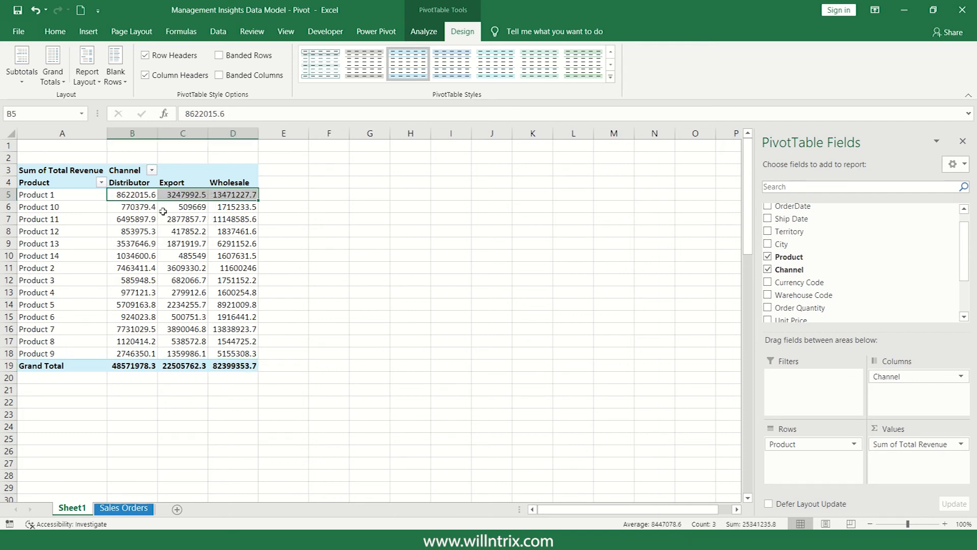
click(162, 210)
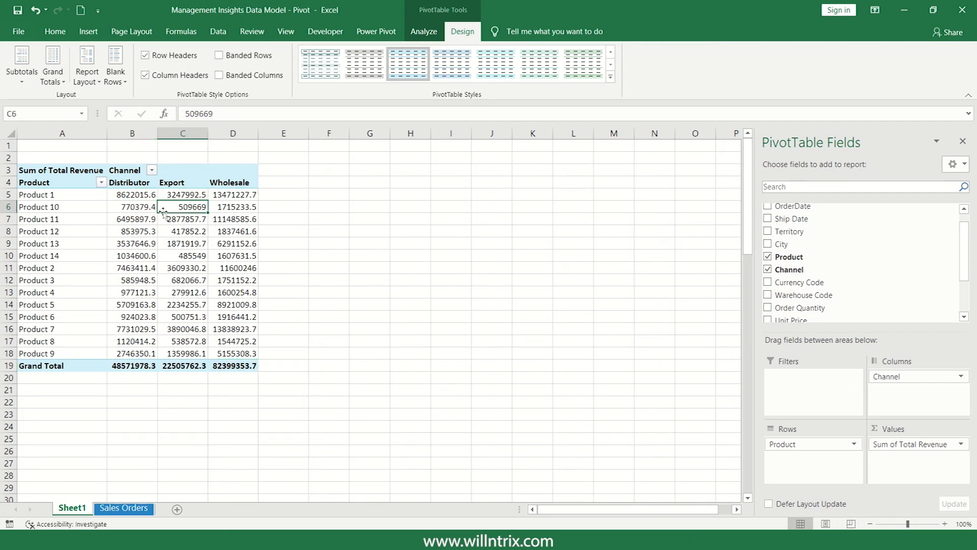
Set the pivot table's grand totals to On for Rows Only
click(64, 56)
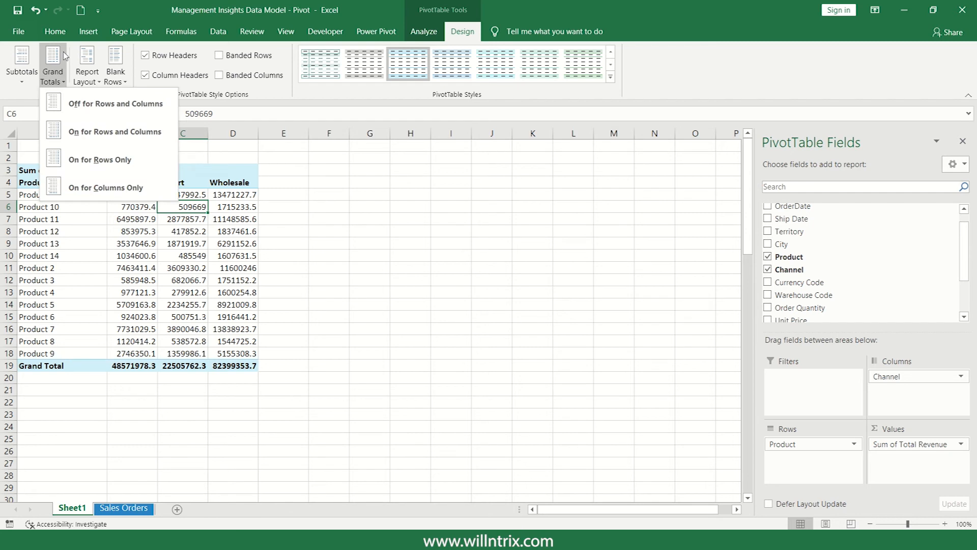
click(108, 160)
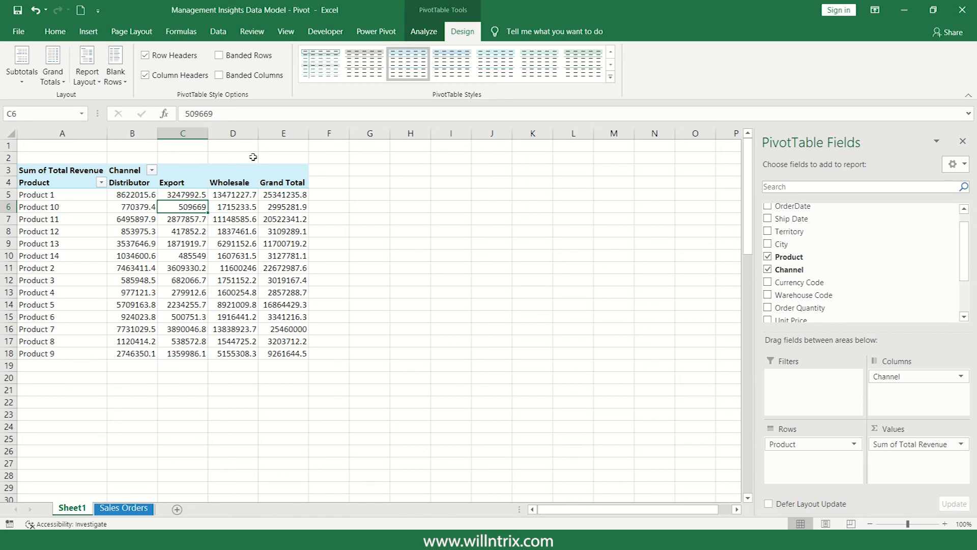
Set the pivot table's grand totals to On for Rows and Columns
click(232, 196)
drag(145, 195, 258, 196)
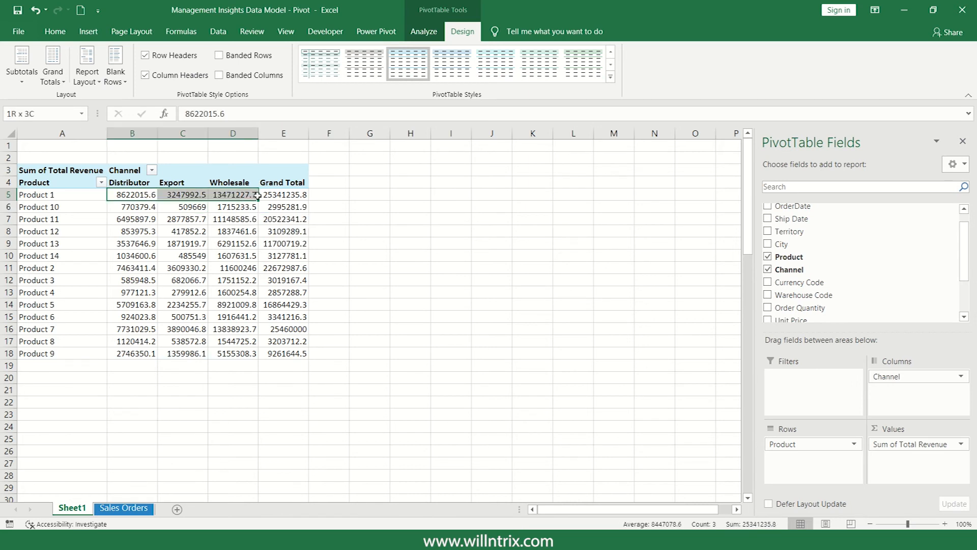
click(138, 352)
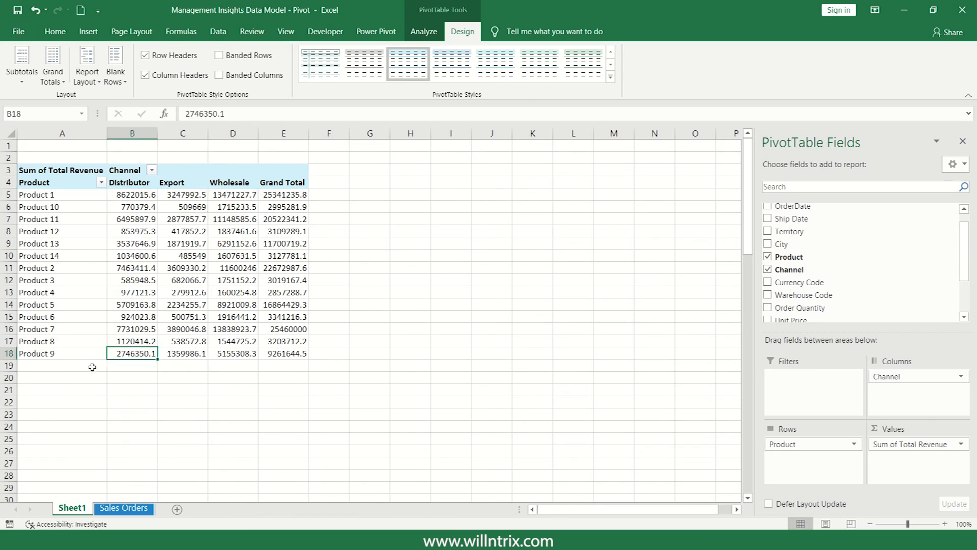
click(140, 314)
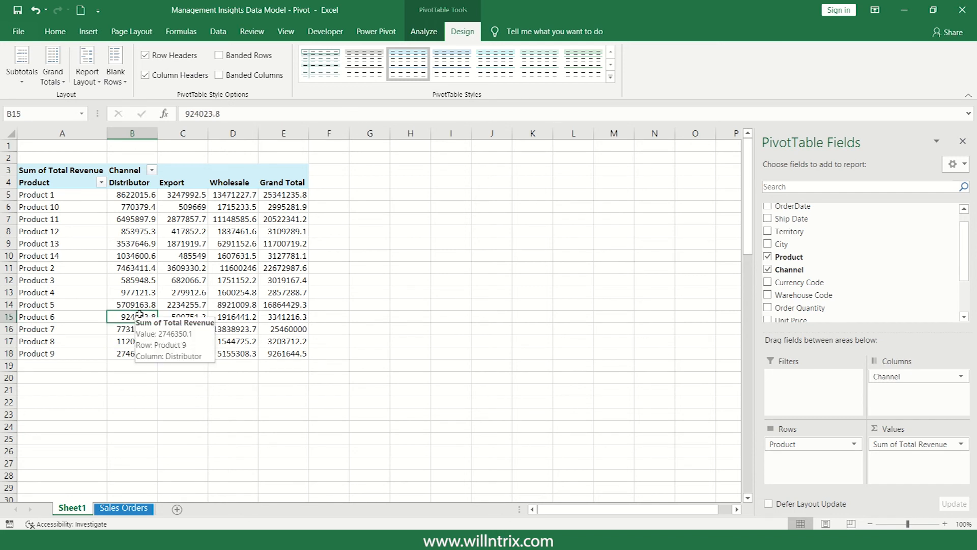
click(45, 75)
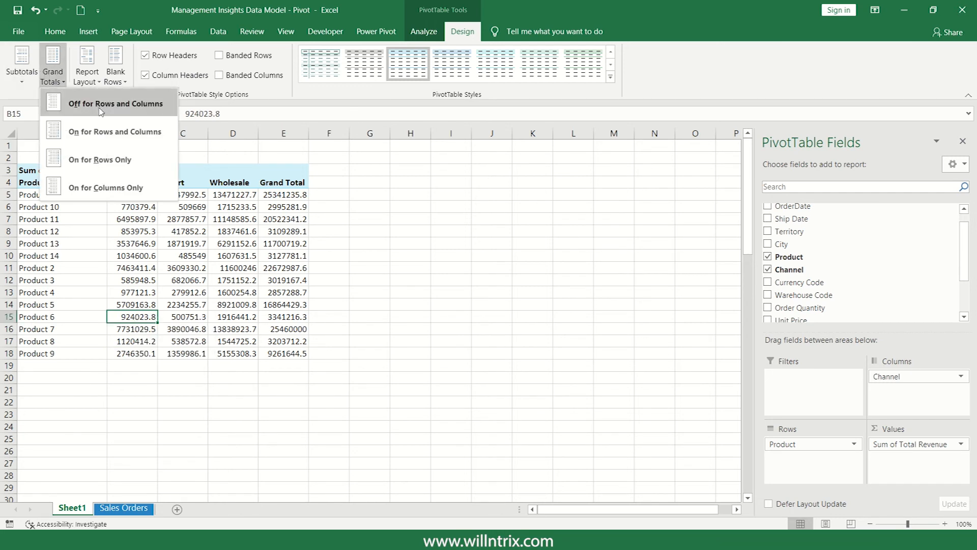
click(98, 133)
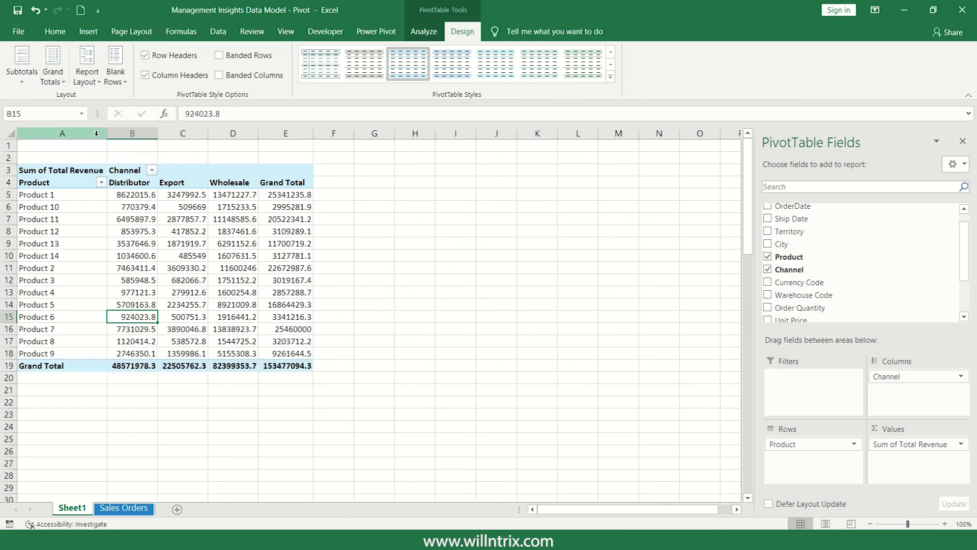
click(255, 271)
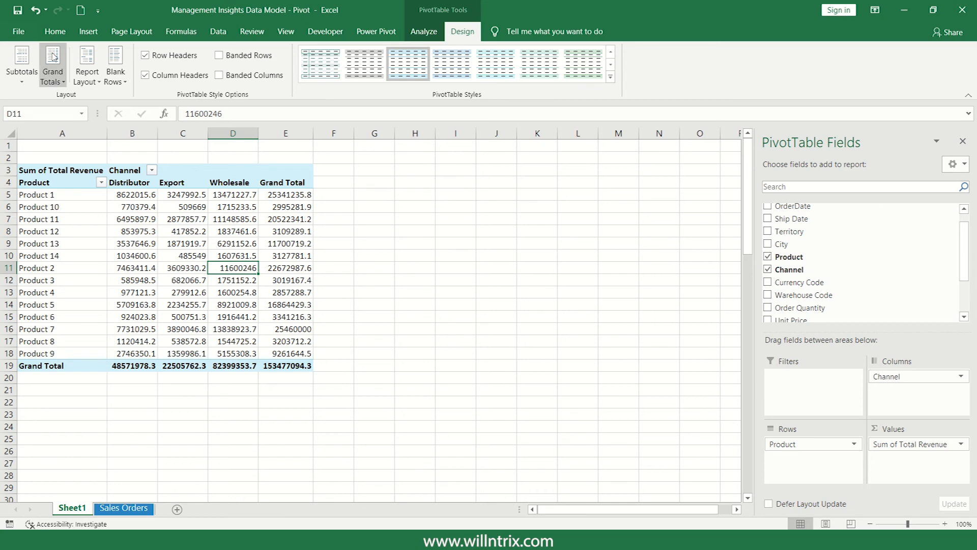
Try the grand totals On for Columns Only and return them to On for Rows and Columns
click(53, 75)
click(111, 186)
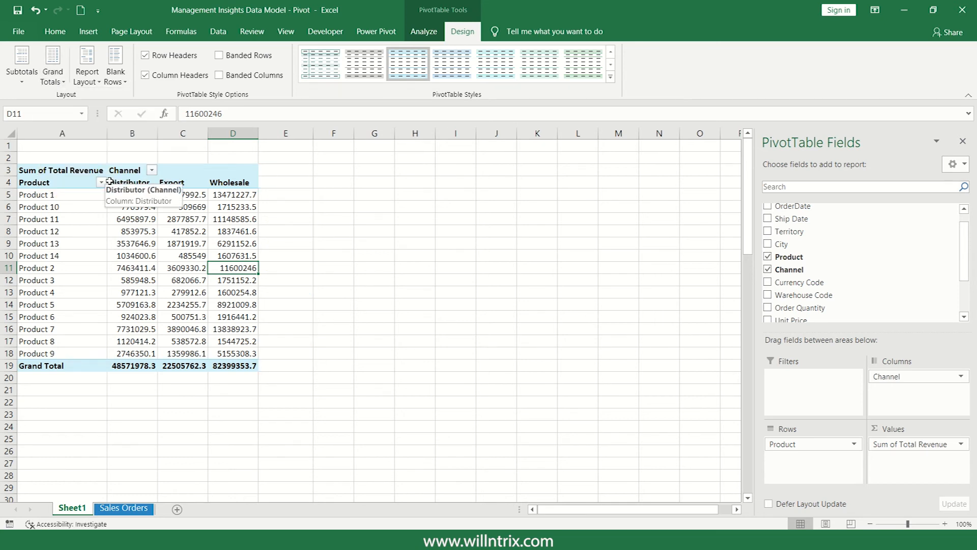
click(153, 253)
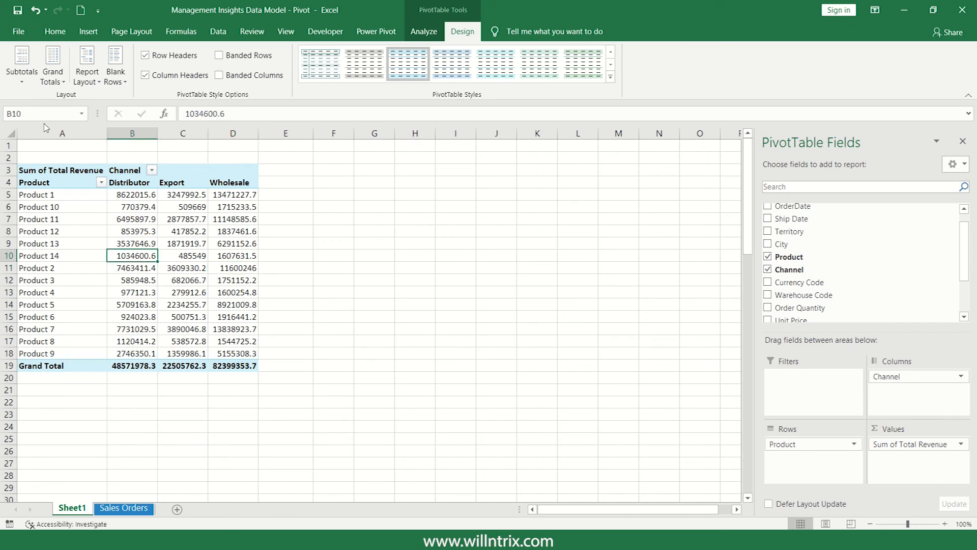
click(53, 79)
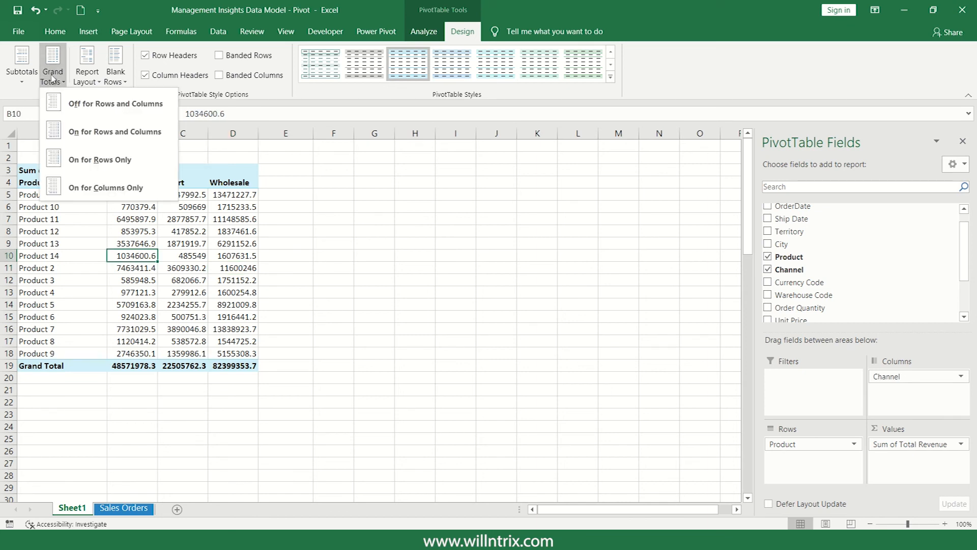
click(85, 133)
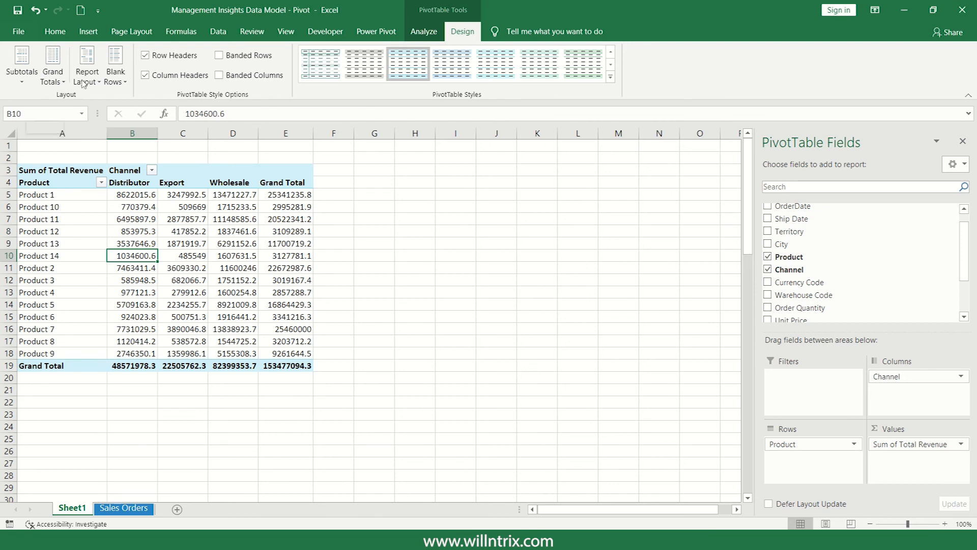
Turn grand totals Off for Rows and Columns, and move the Channel field from the columns back to the rows below Product
click(62, 77)
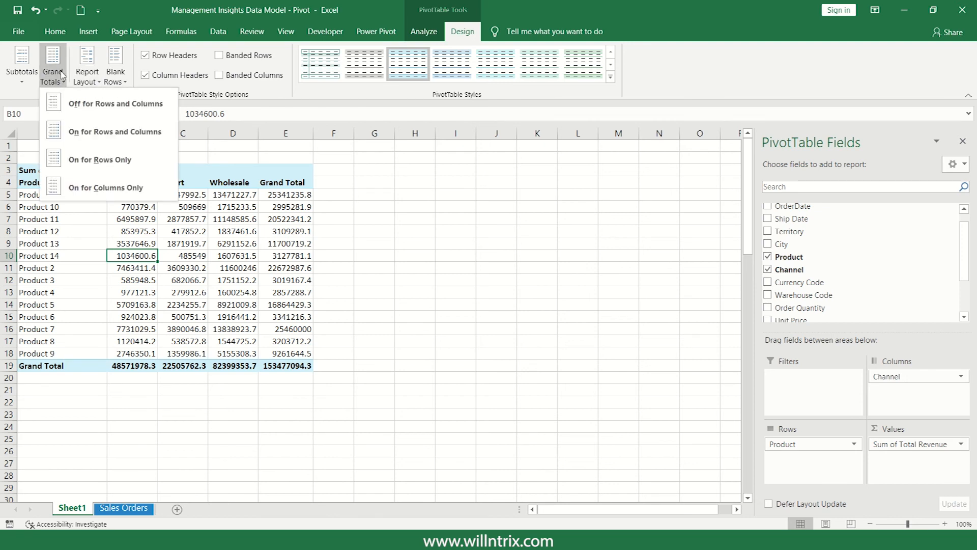
click(100, 107)
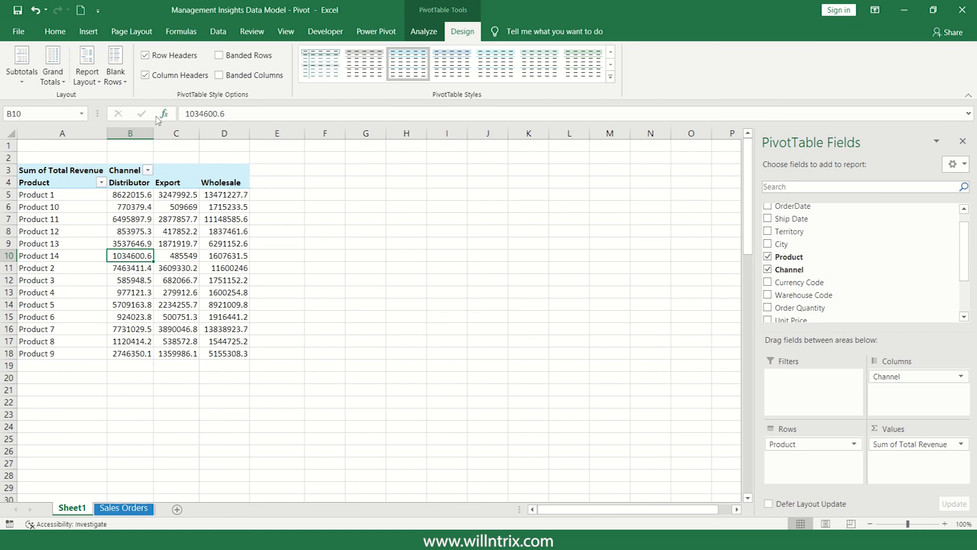
click(132, 206)
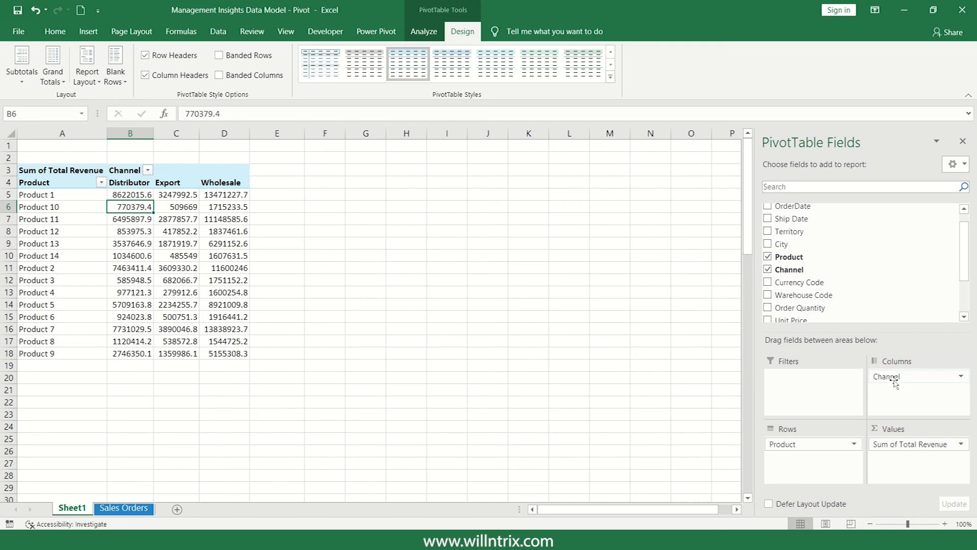
drag(895, 382, 825, 461)
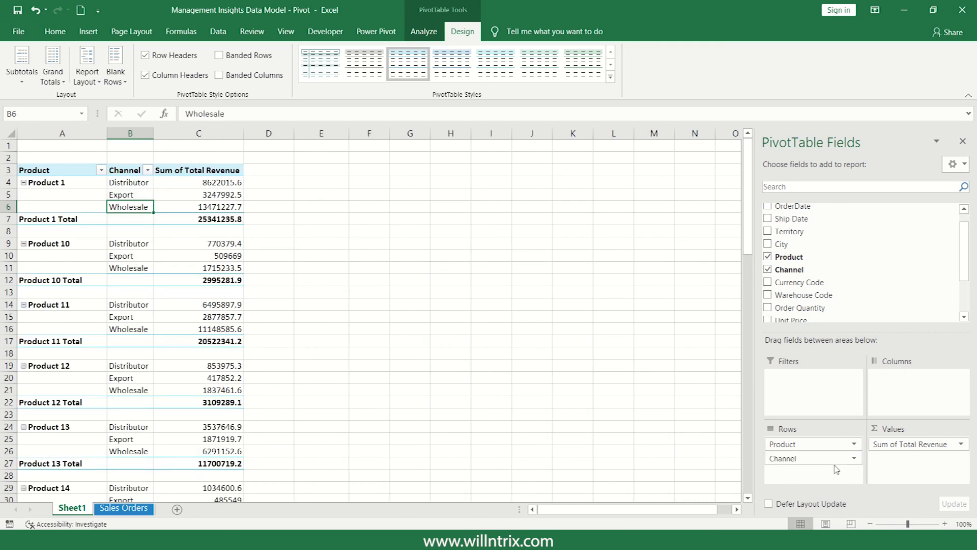
click(179, 192)
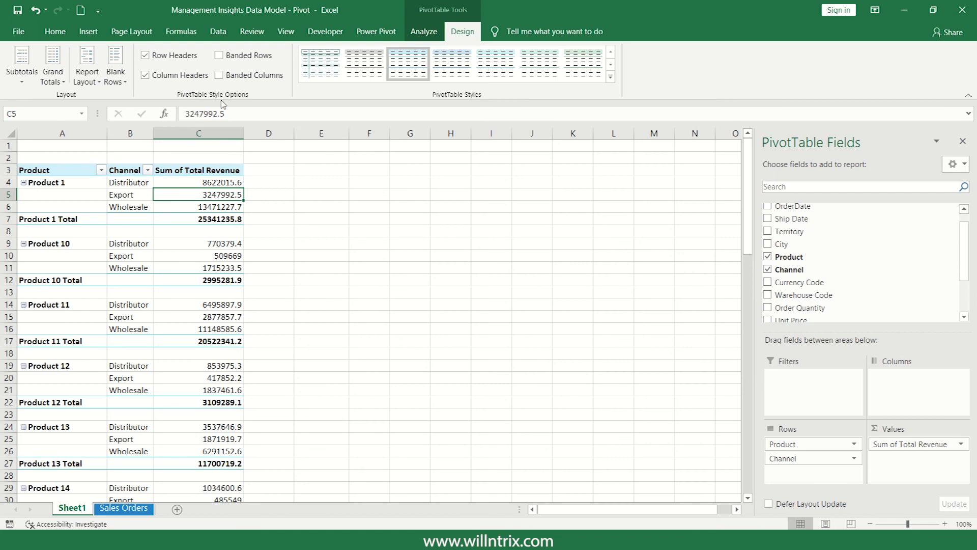
Switch the Row Headers style option off and on twice, and the Column Headers option off and on once
click(160, 59)
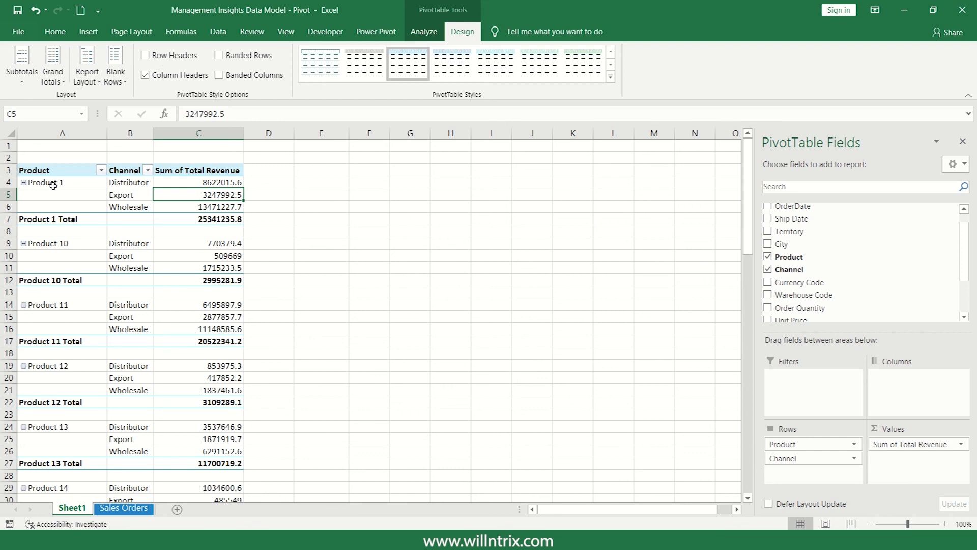
click(166, 60)
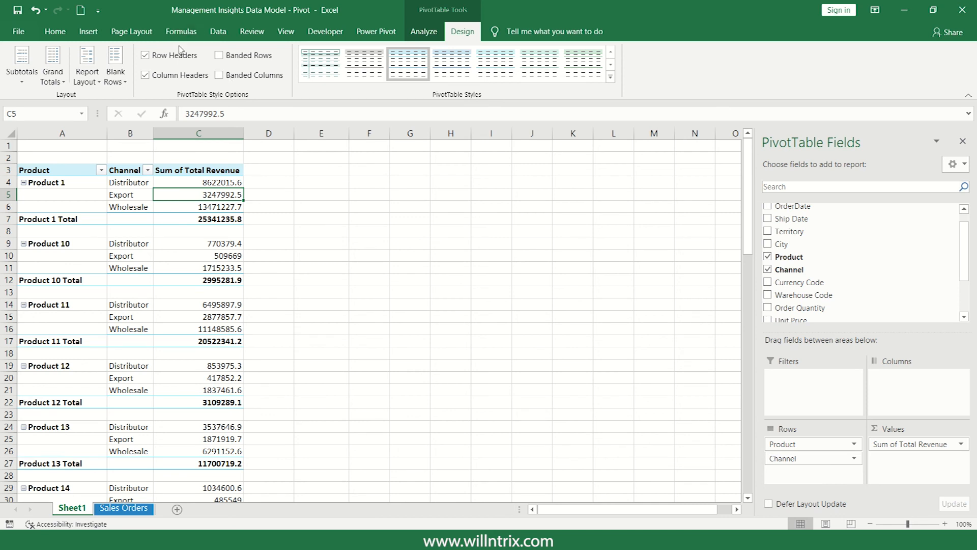
click(165, 60)
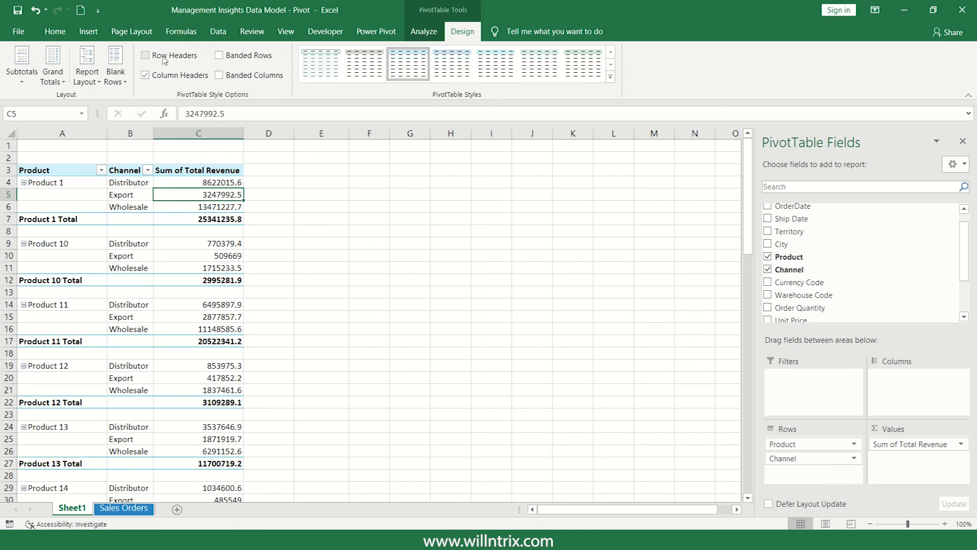
click(165, 60)
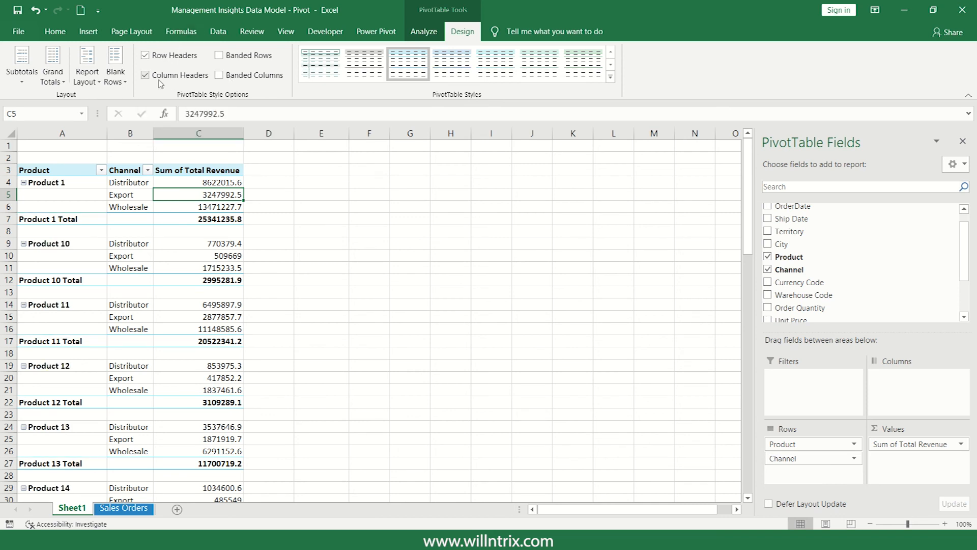
click(166, 76)
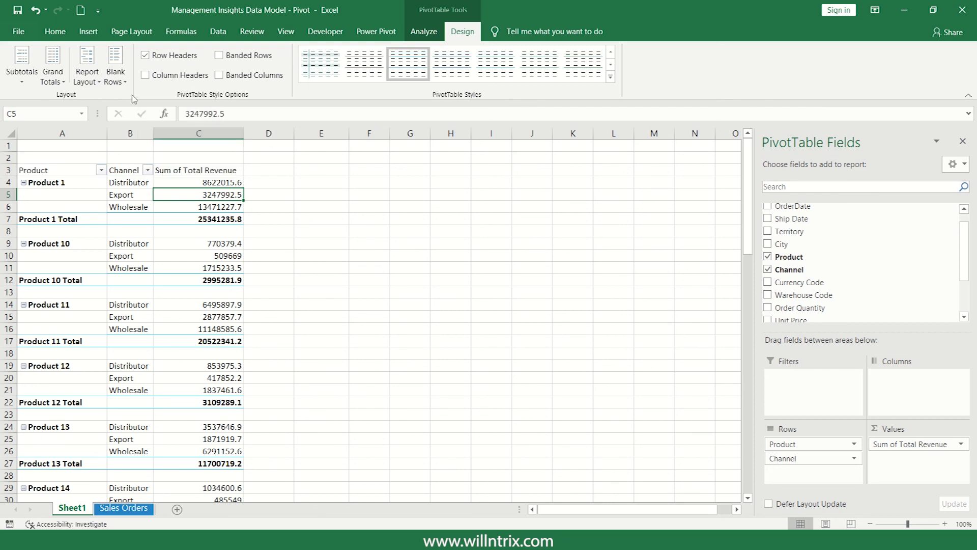
click(155, 78)
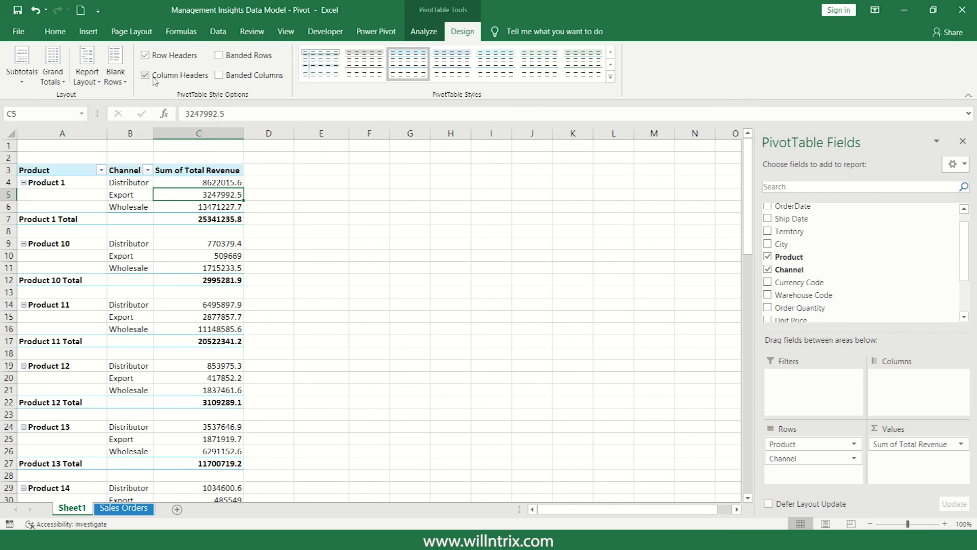
Switch the Banded Rows style option on and off, and do the same with Banded Columns
click(220, 56)
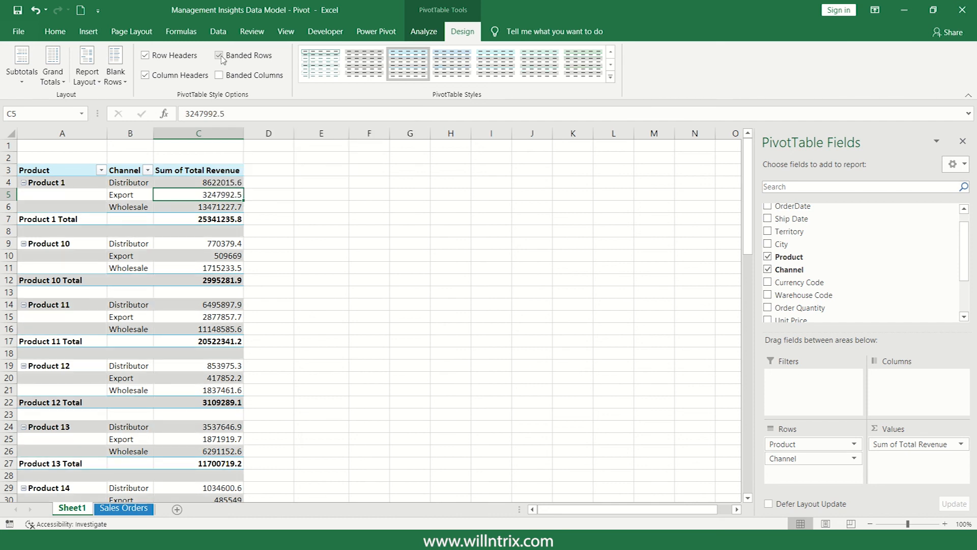
click(220, 56)
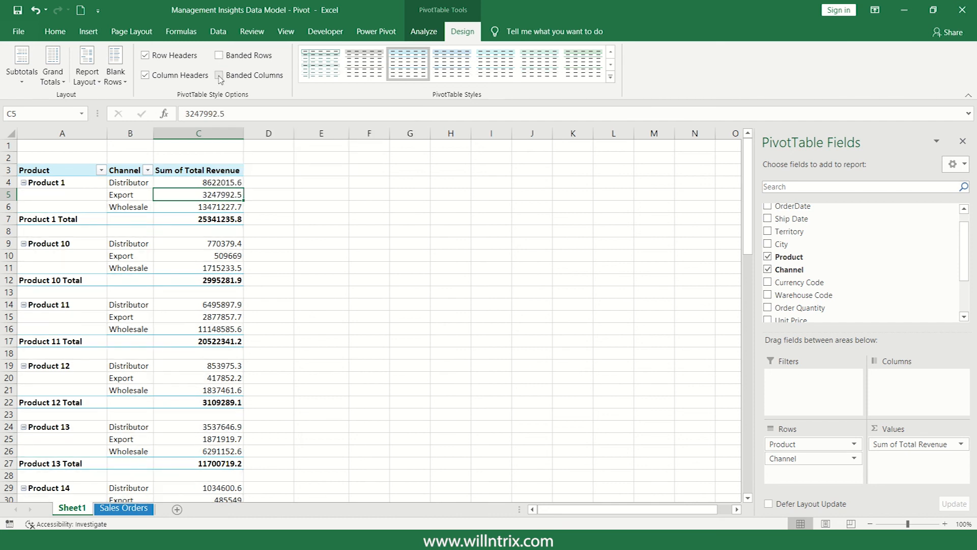
click(220, 76)
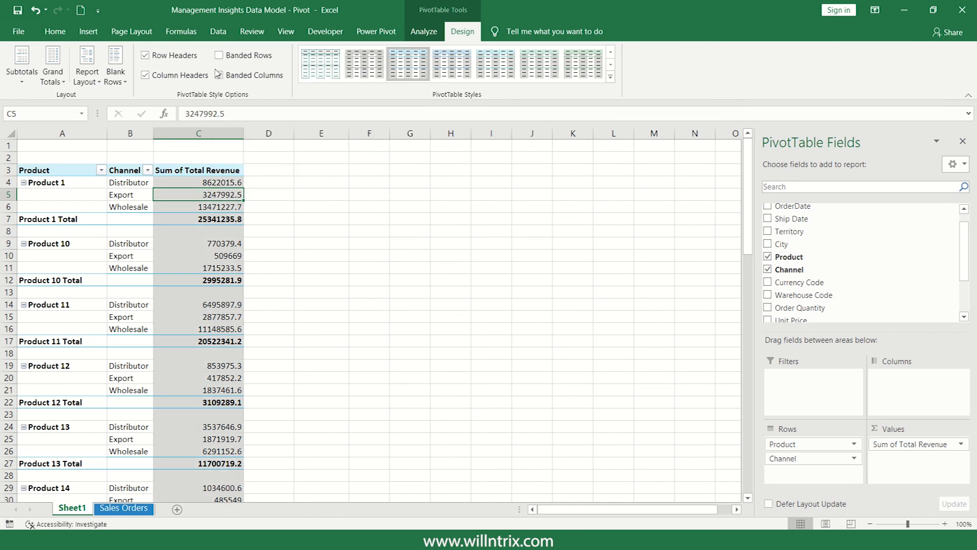
click(220, 76)
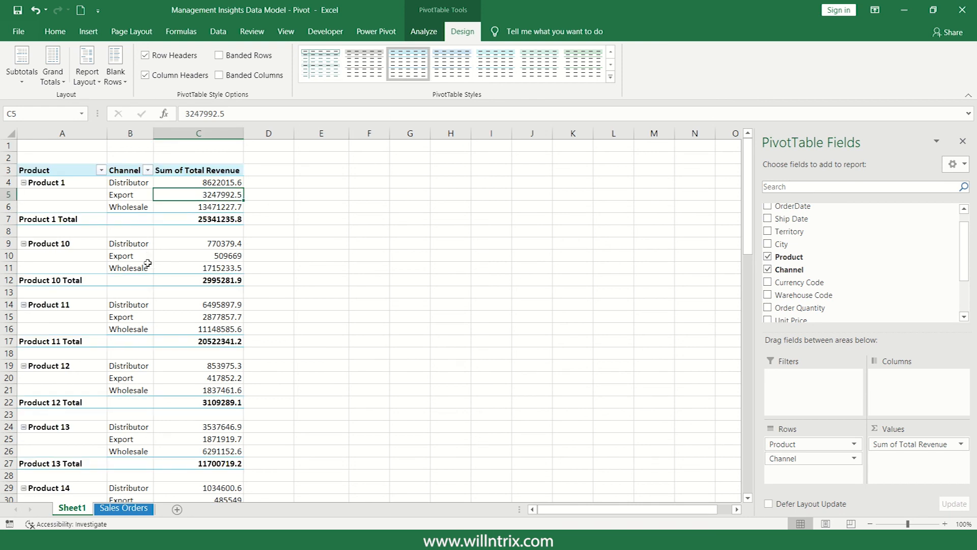
Apply the grey Light pivot table style that shades the product labels and subtotal rows
click(610, 77)
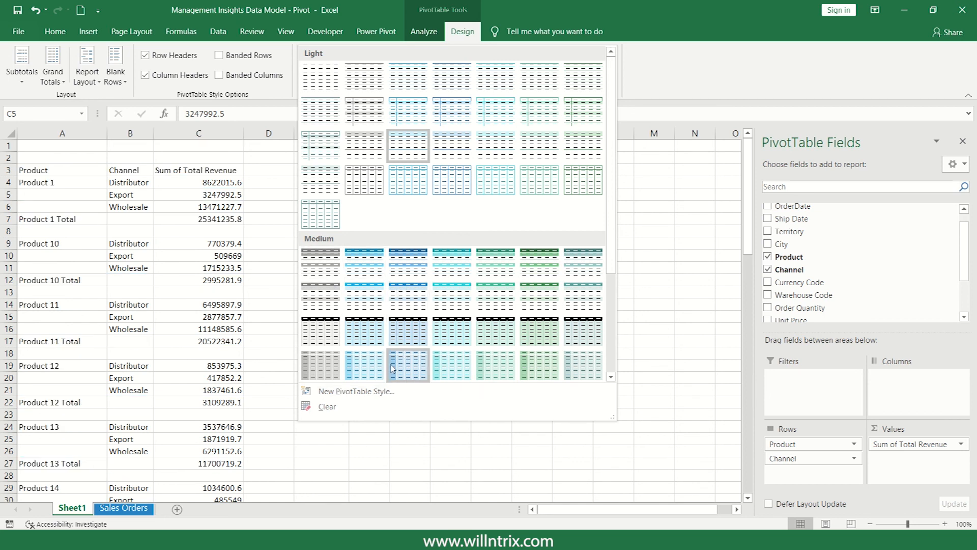
click(378, 118)
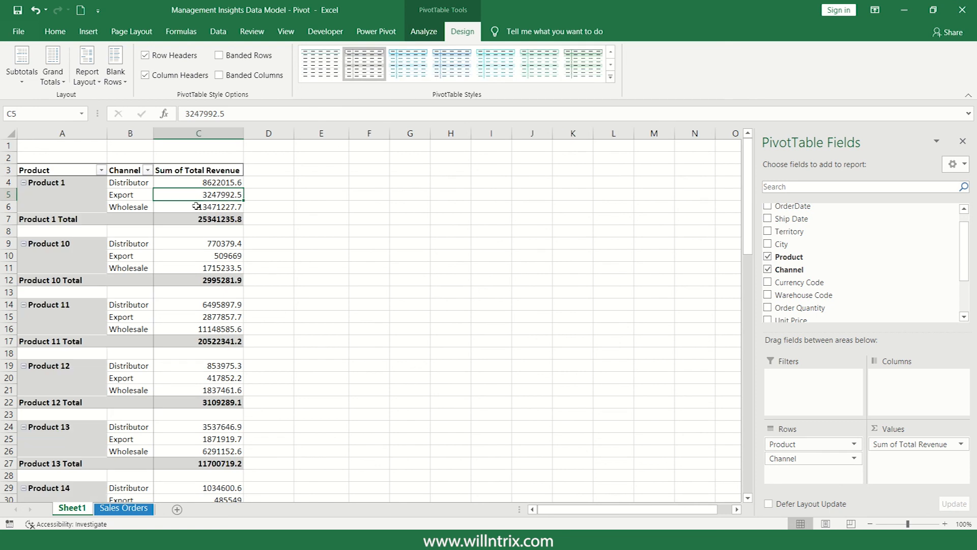
click(124, 195)
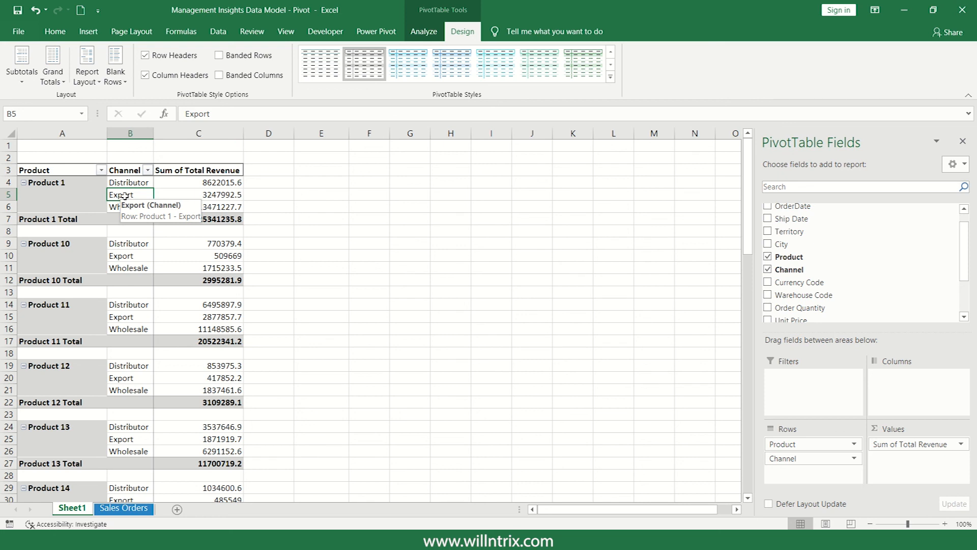
click(129, 183)
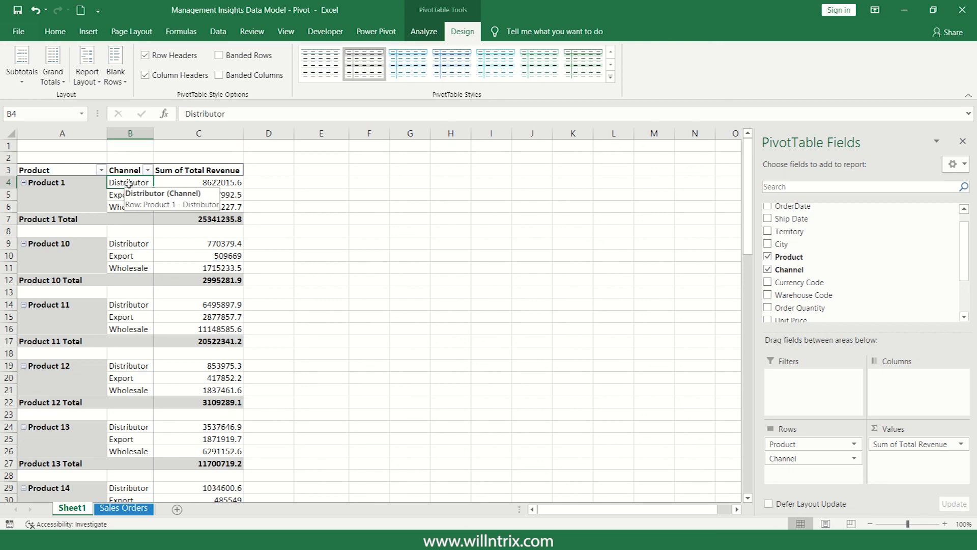